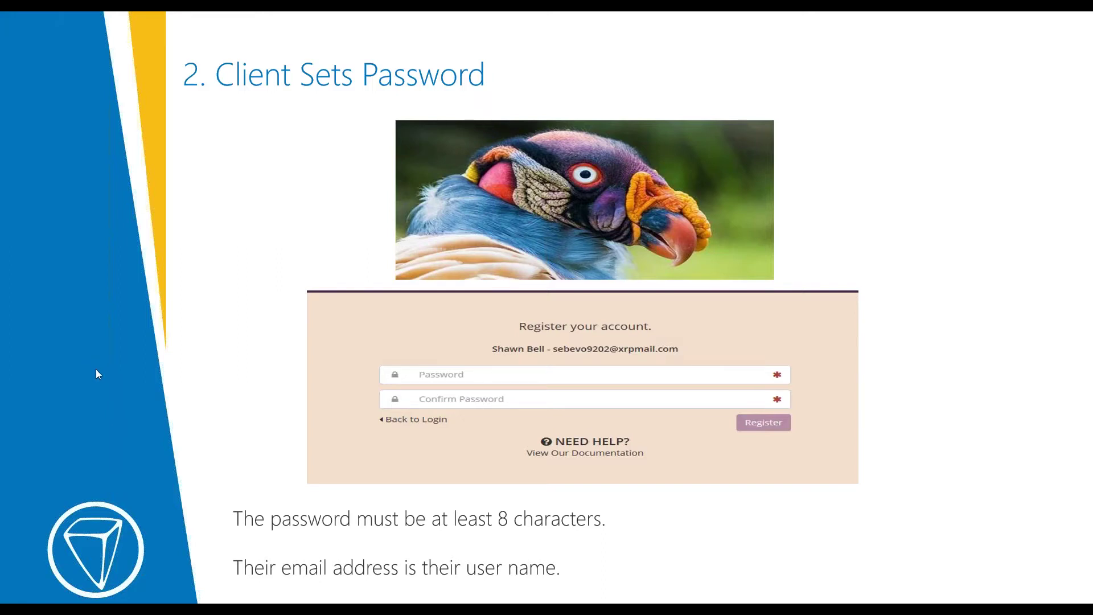
{"action": "key", "text": "Right"}
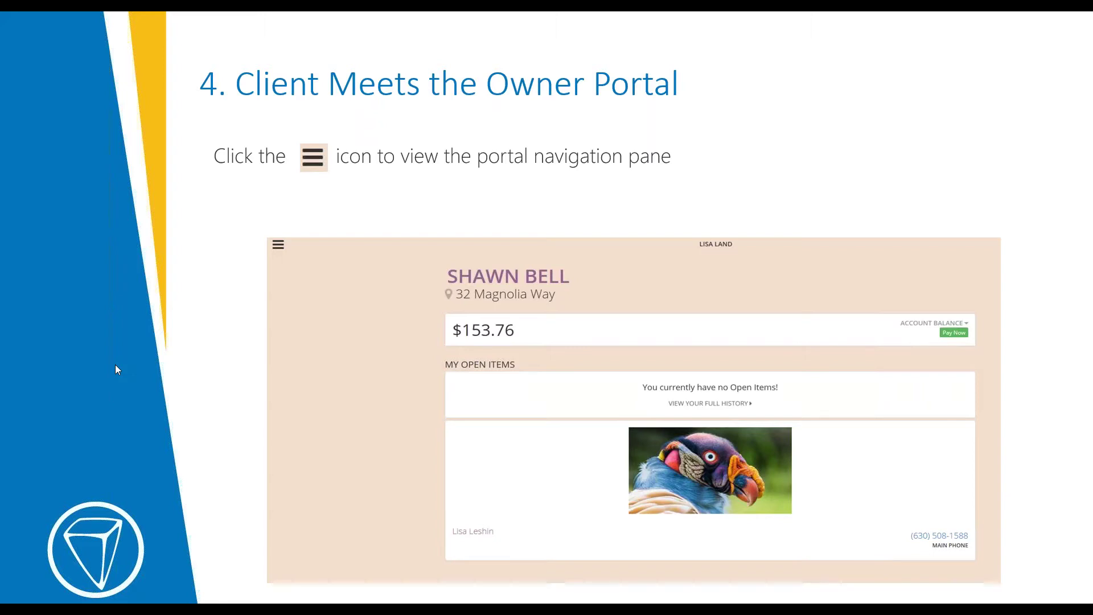
{"action": "key", "text": "Right"}
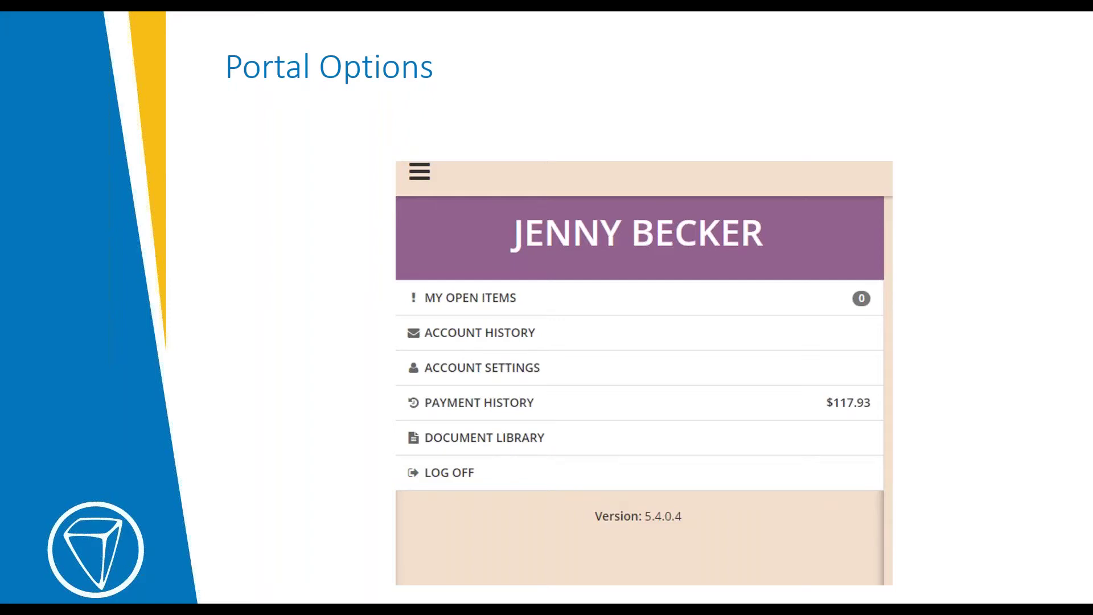
{"action": "key", "text": "Right"}
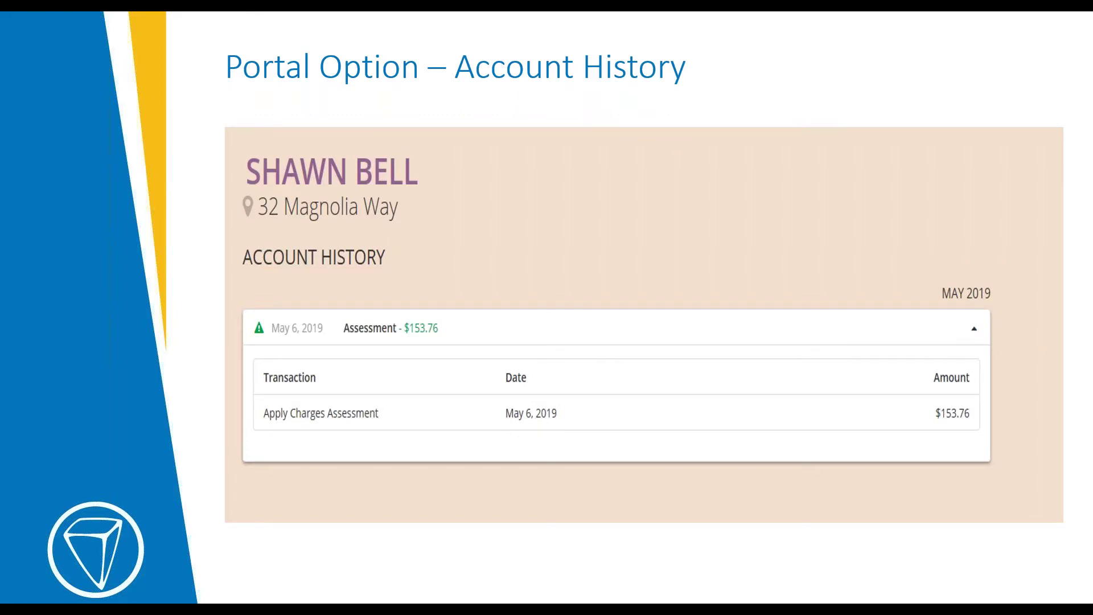
{"action": "key", "text": "Right"}
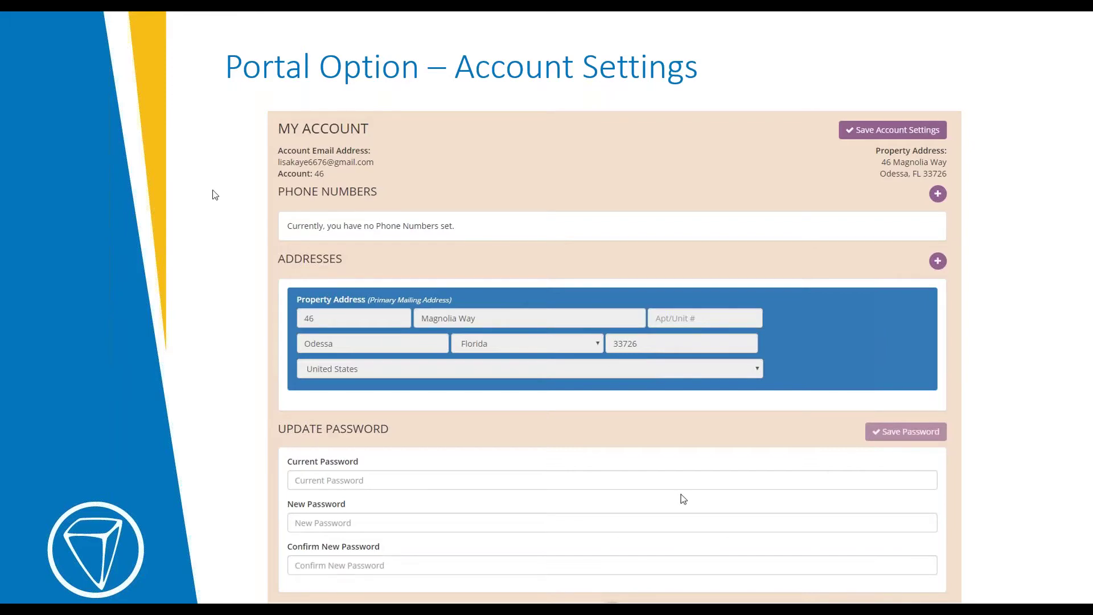
{"action": "left_click", "coordinate": [15, 336]}
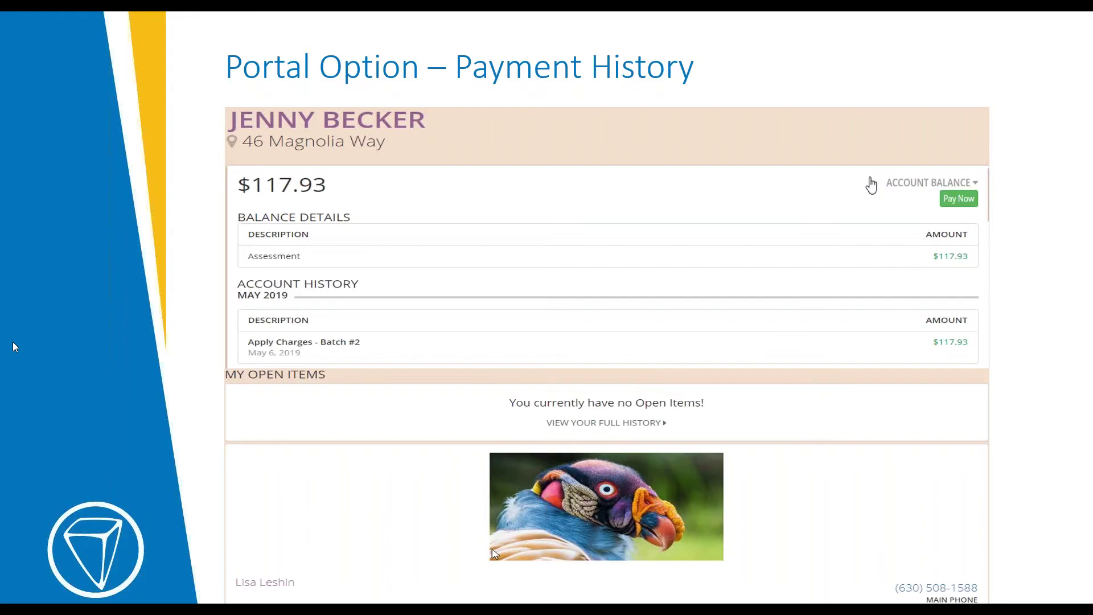
{"action": "left_click", "coordinate": [142, 334]}
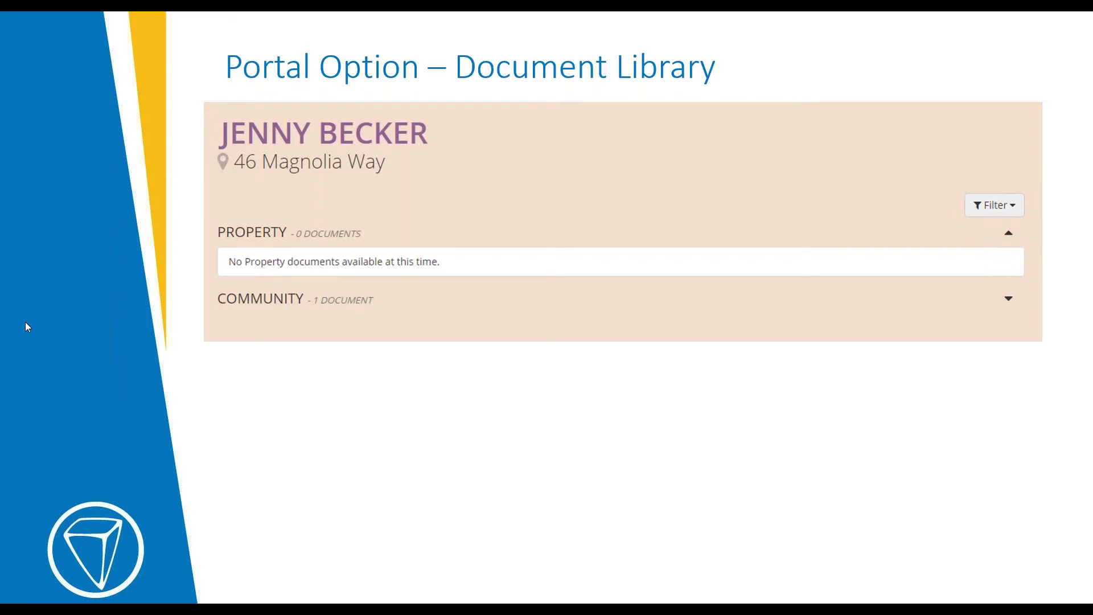
{"action": "key", "text": "Right"}
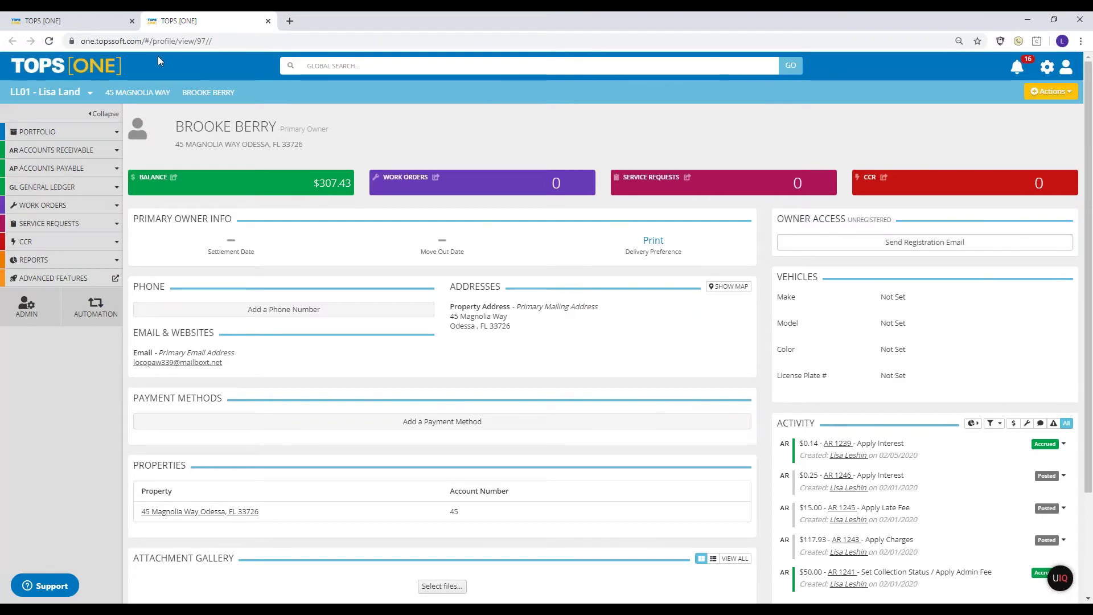
- Open the LL01 community profile and go to managing its Owner Access user settings
{"action": "left_click", "coordinate": [68, 92]}
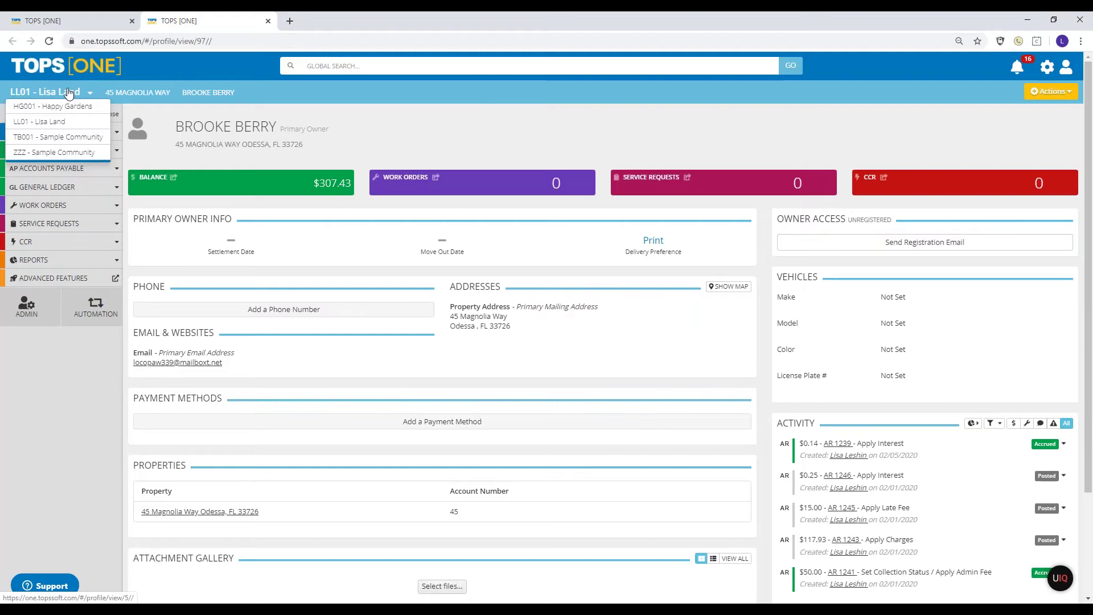
{"action": "left_click", "coordinate": [39, 121]}
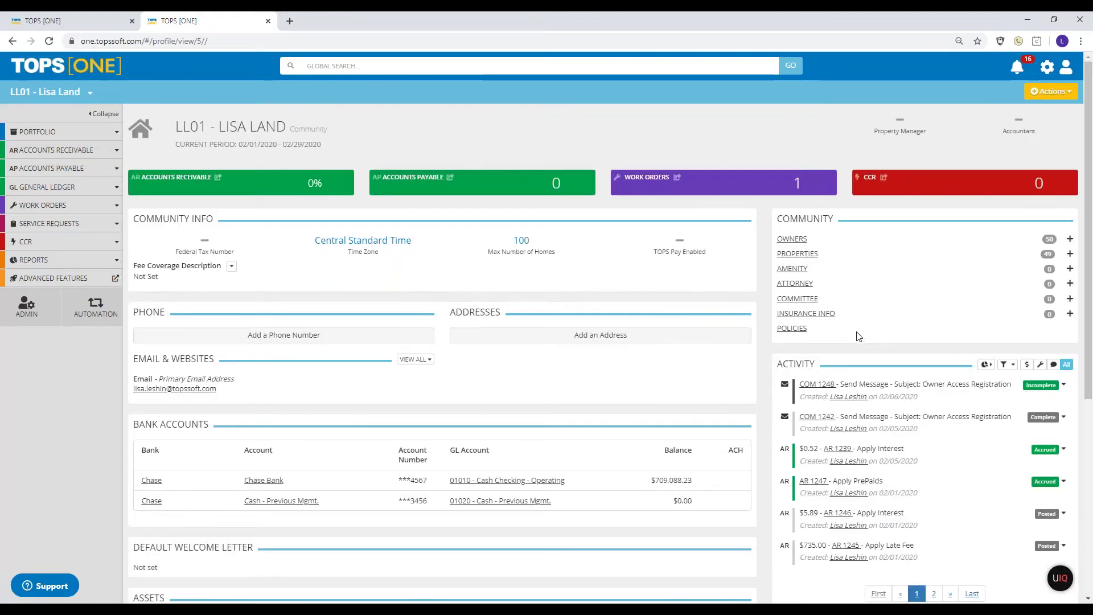
{"action": "scroll", "coordinate": [857, 337], "scroll_direction": "down", "scroll_amount": 5}
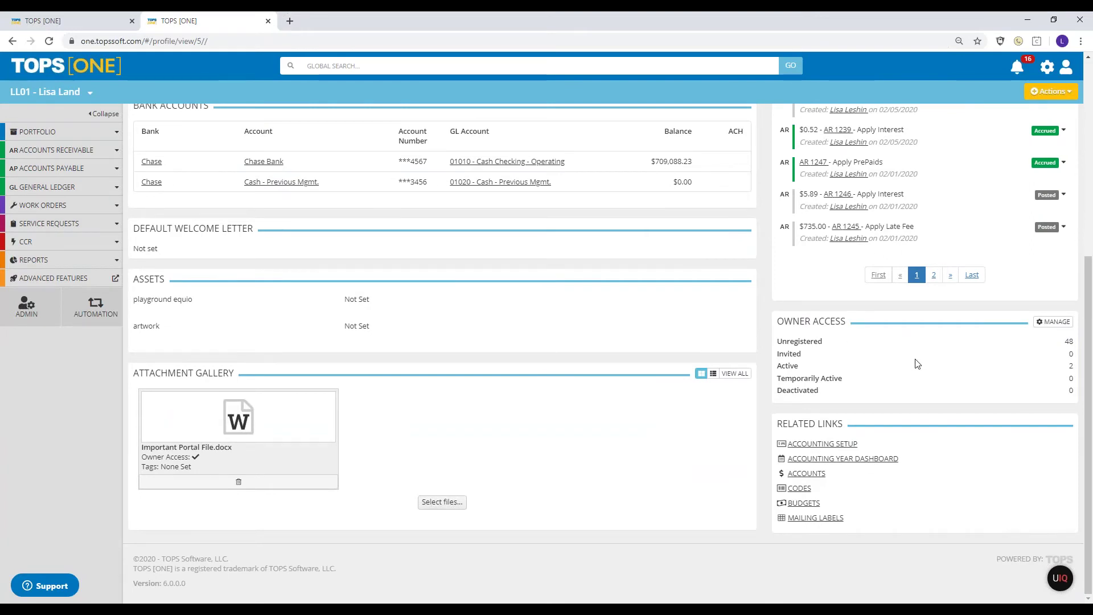
{"action": "left_click", "coordinate": [1054, 322]}
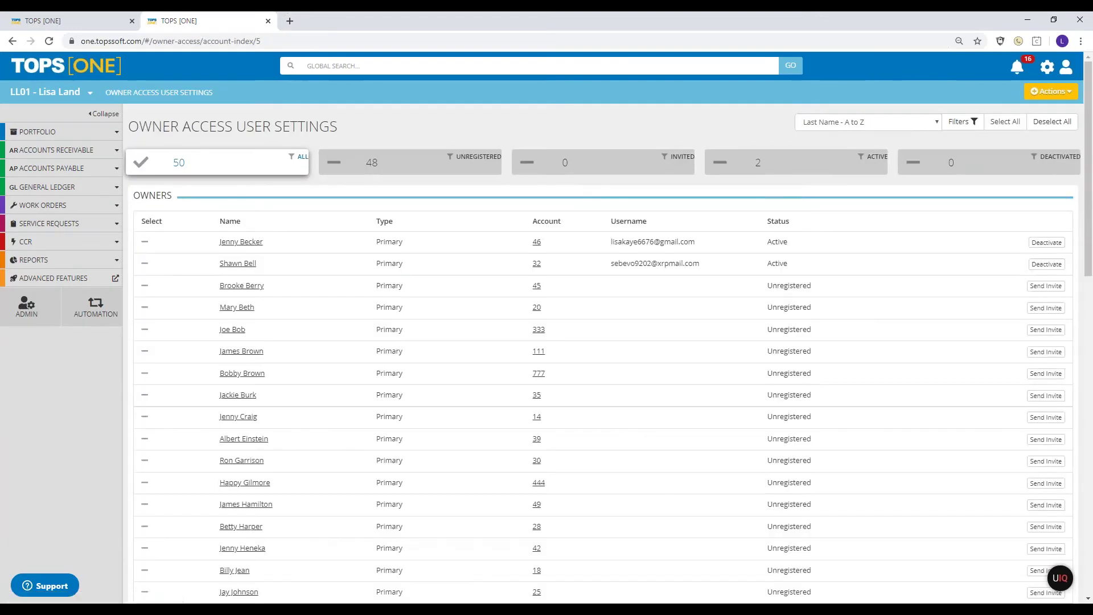
- Filter the owner list by email address to show only Owners with Emails
{"action": "left_click", "coordinate": [969, 123]}
{"action": "left_click", "coordinate": [892, 243]}
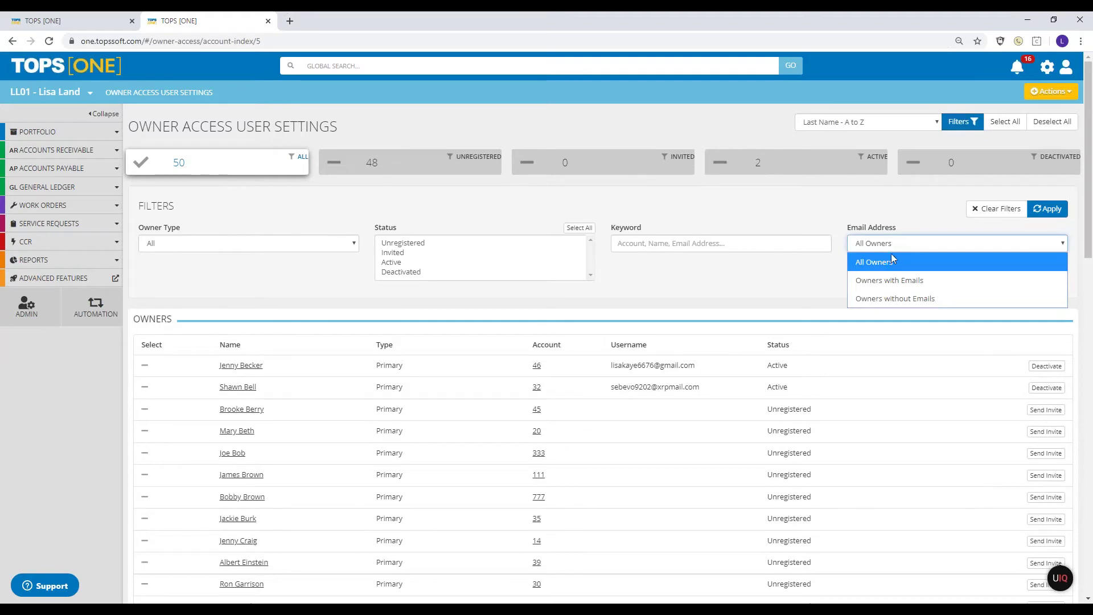
{"action": "left_click", "coordinate": [893, 283]}
{"action": "left_click", "coordinate": [1035, 211]}
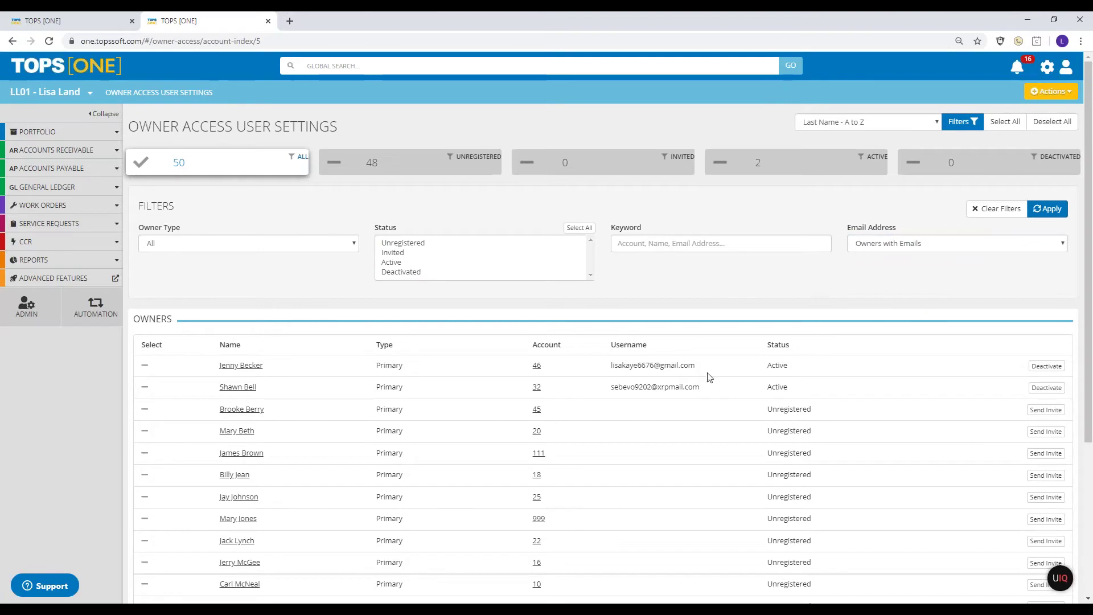
- Change the email address filter to Owners without Emails and apply it to the owner list
{"action": "left_click", "coordinate": [904, 252]}
{"action": "left_click", "coordinate": [896, 297]}
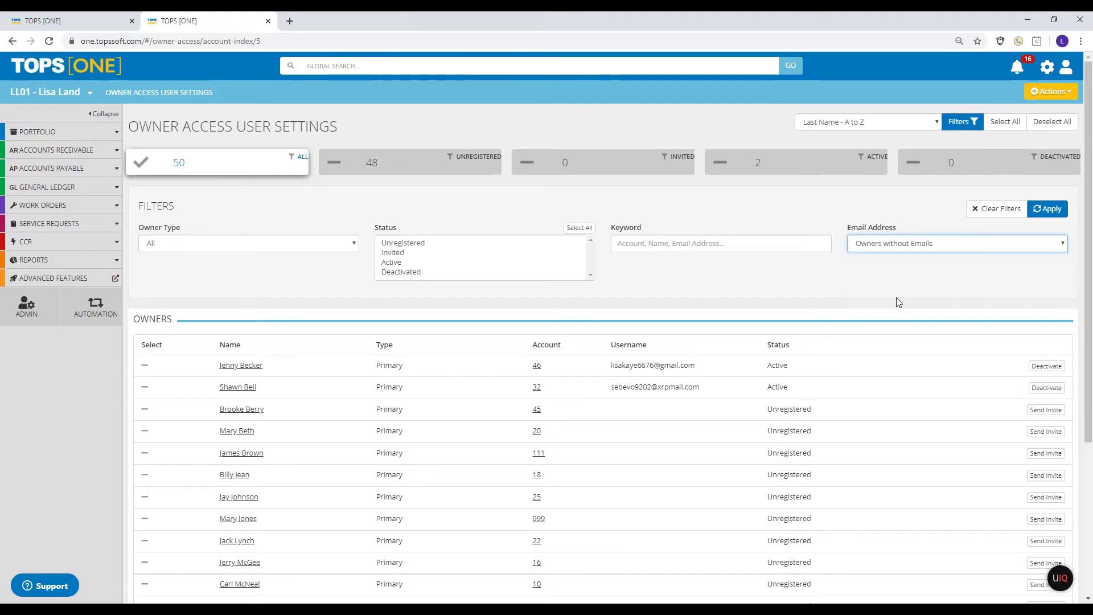
{"action": "left_click", "coordinate": [1046, 208]}
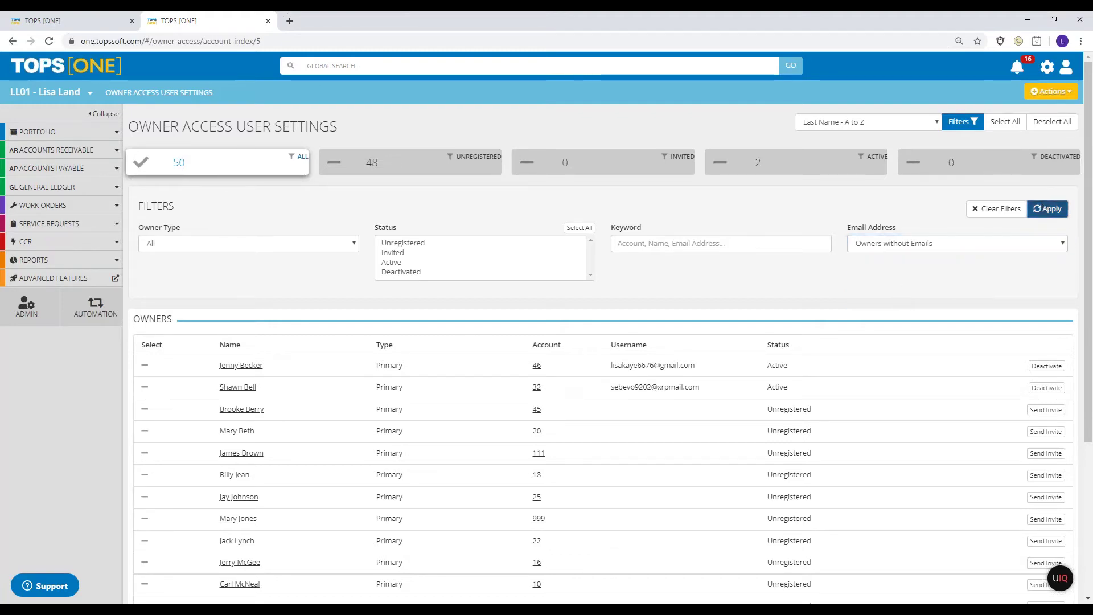
- Export the filtered list of owners without emails to Excel
{"action": "left_click", "coordinate": [1051, 92]}
{"action": "left_click", "coordinate": [1015, 113]}
{"action": "left_click", "coordinate": [1049, 94]}
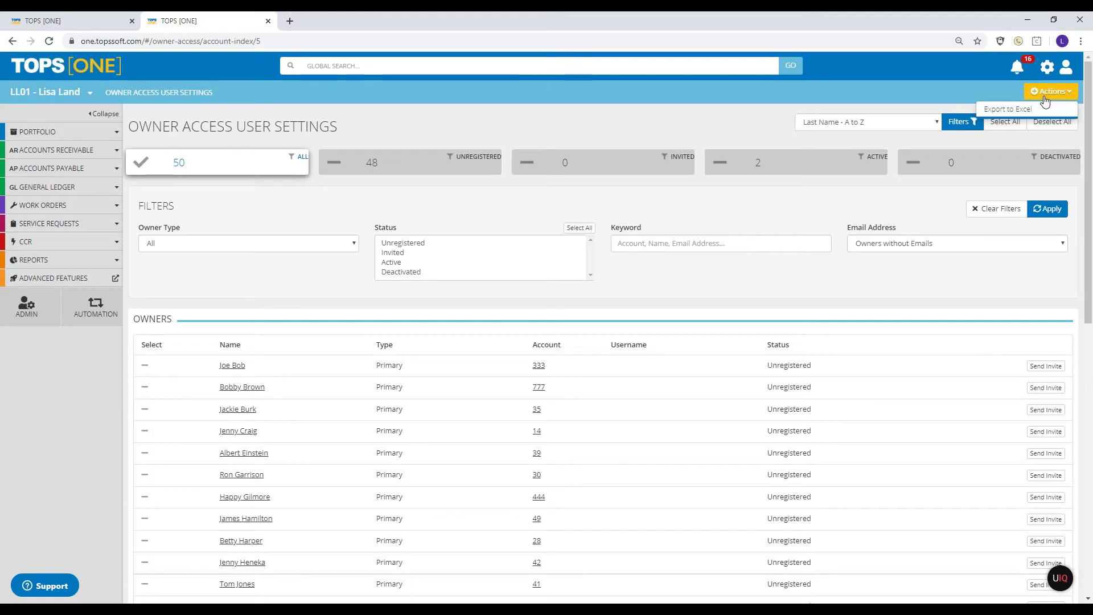
{"action": "left_click", "coordinate": [1016, 112]}
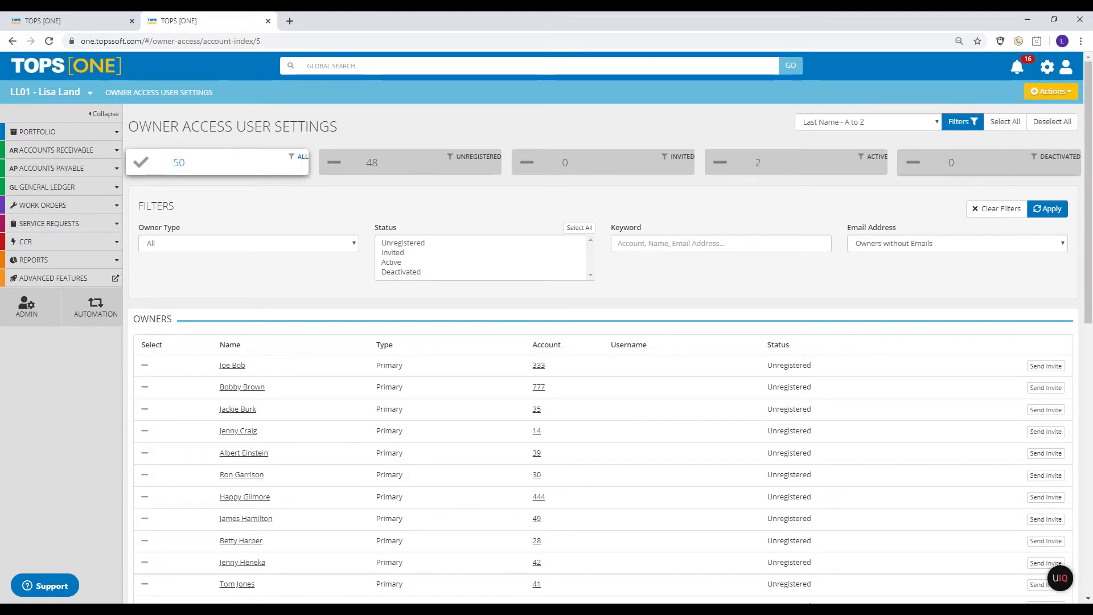
- Set the email address filter back to All Owners and apply it
{"action": "left_click", "coordinate": [972, 251]}
{"action": "left_click", "coordinate": [965, 260]}
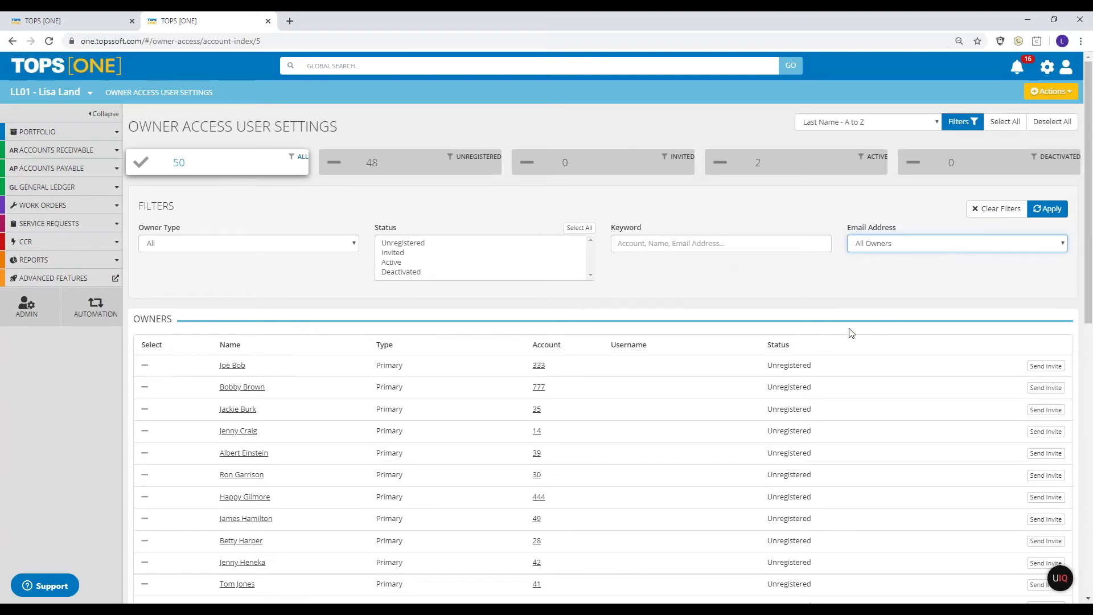
{"action": "left_click", "coordinate": [1047, 209]}
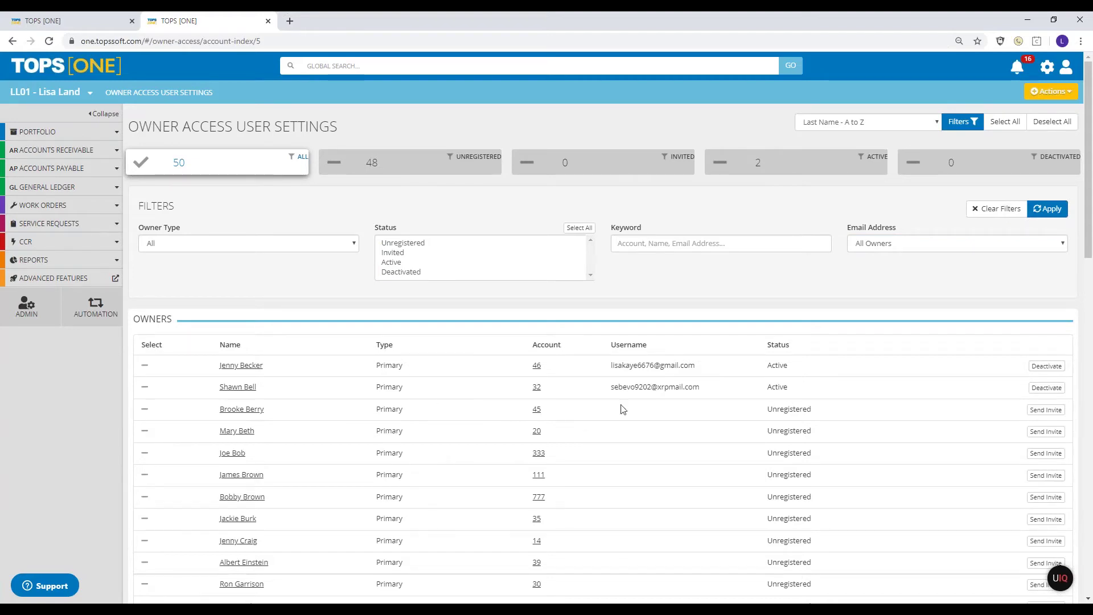
- Invite the first unregistered owner in the list by generating, reviewing and sending the Owner Access Registration message
{"action": "left_click", "coordinate": [1045, 410]}
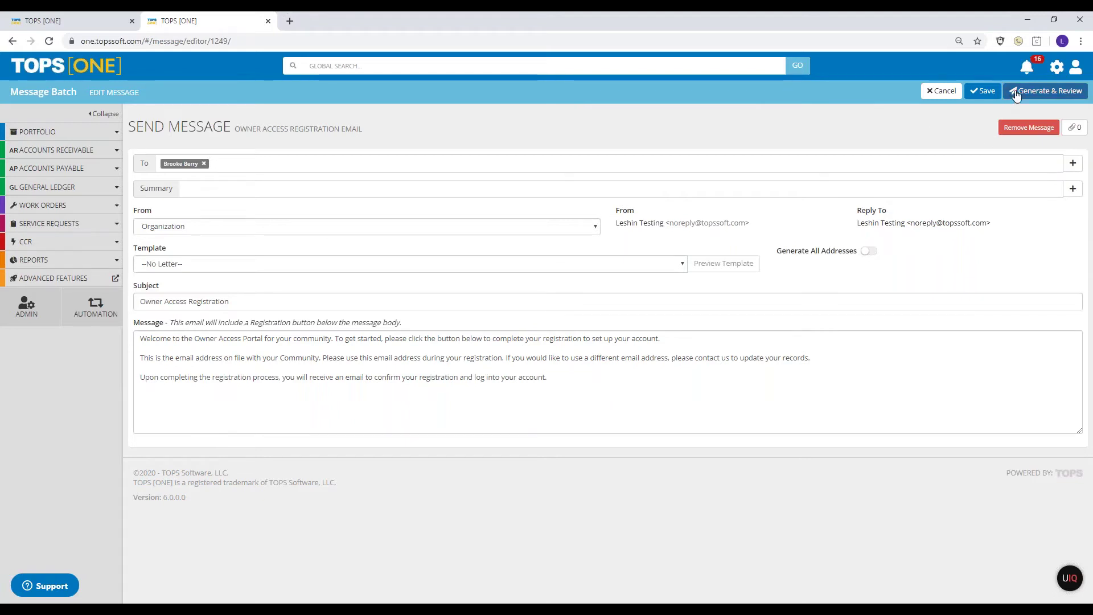
{"action": "left_click", "coordinate": [1046, 91]}
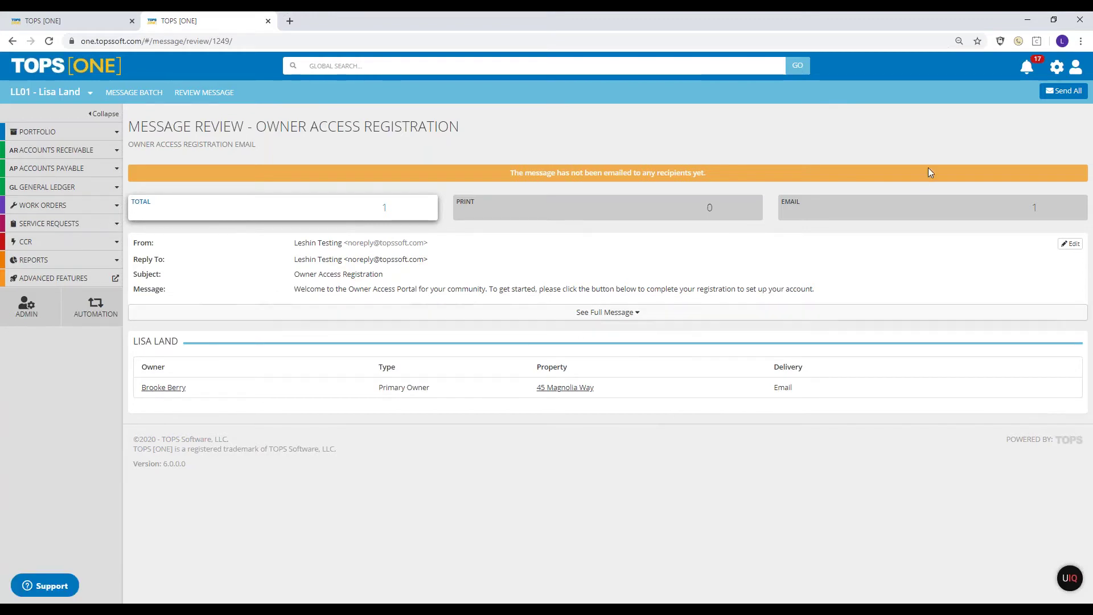
{"action": "left_click", "coordinate": [1059, 92]}
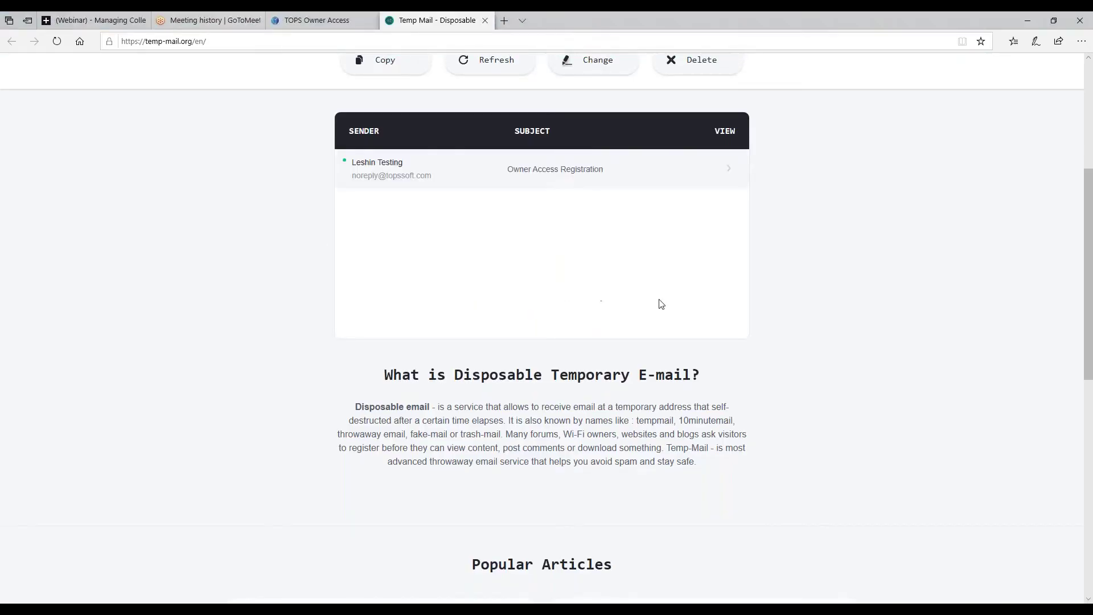
- In the Temp Mail inbox, open the Owner Access Registration email and follow its link to register for owner access
{"action": "scroll", "coordinate": [658, 305], "scroll_direction": "up", "scroll_amount": 5}
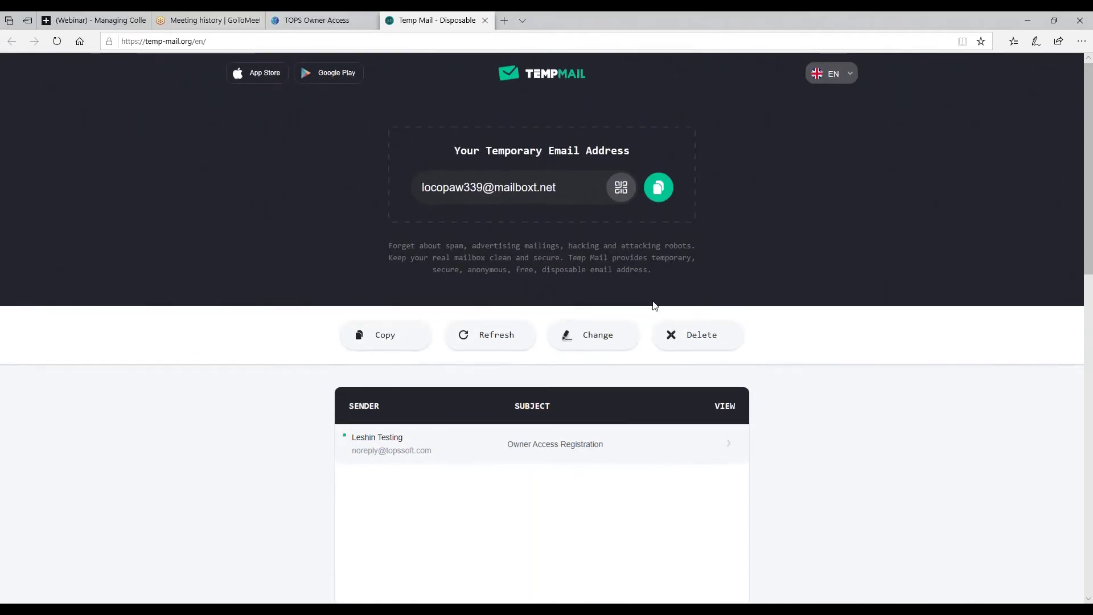
{"action": "scroll", "coordinate": [656, 306], "scroll_direction": "down", "scroll_amount": 5}
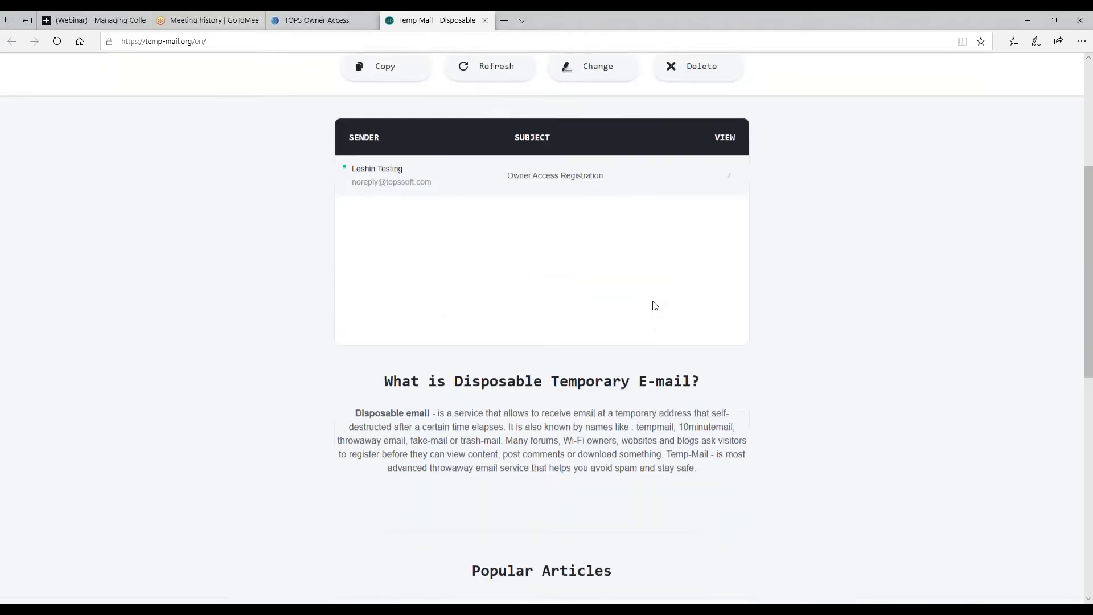
{"action": "left_click", "coordinate": [367, 181]}
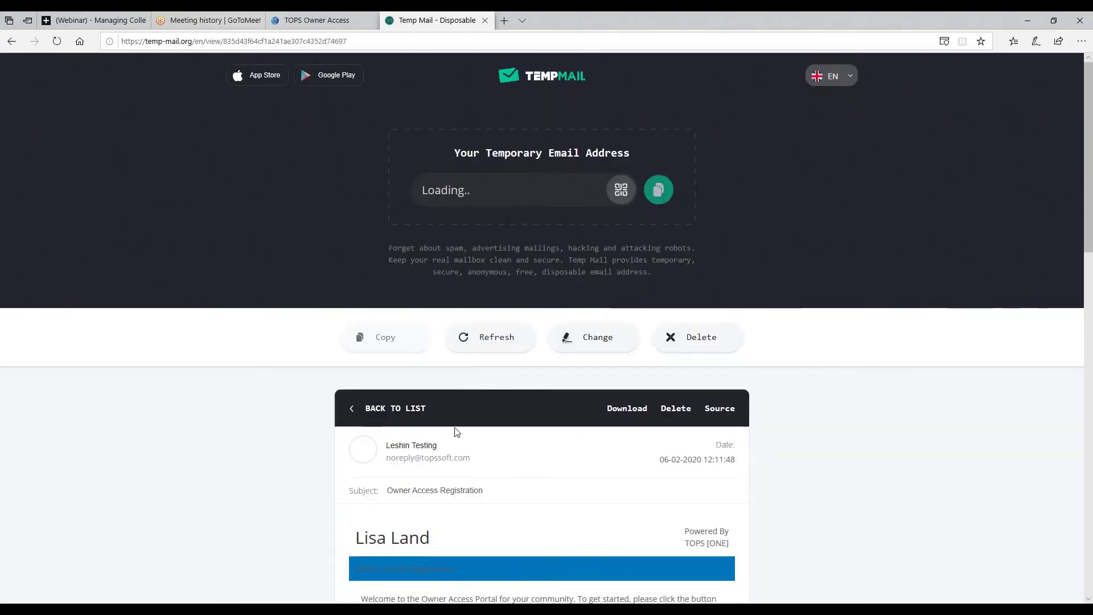
{"action": "scroll", "coordinate": [562, 480], "scroll_direction": "down", "scroll_amount": 5}
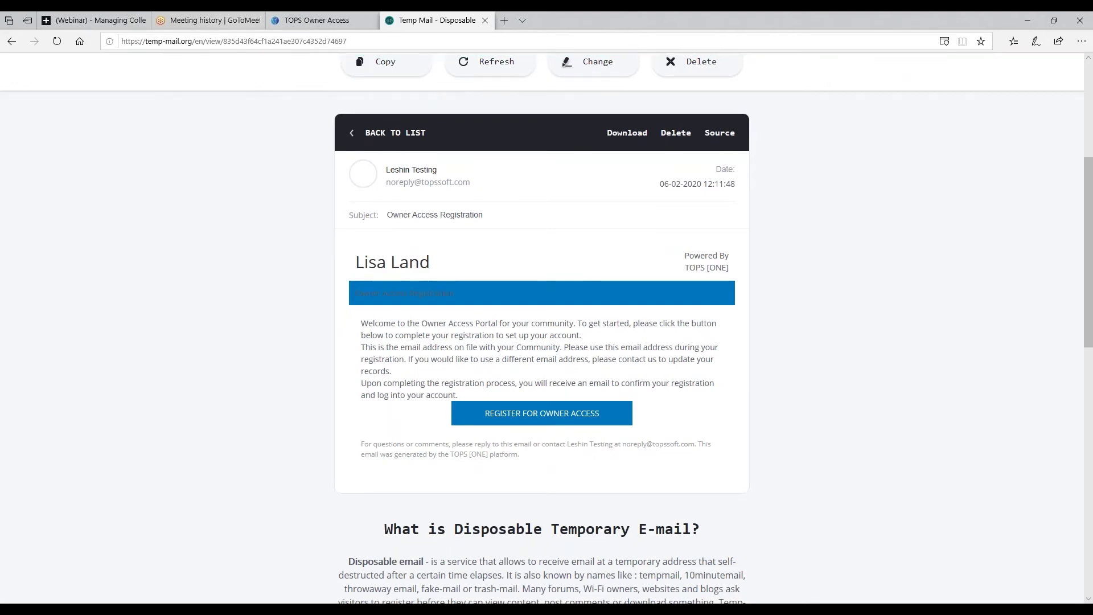
{"action": "left_click", "coordinate": [500, 418]}
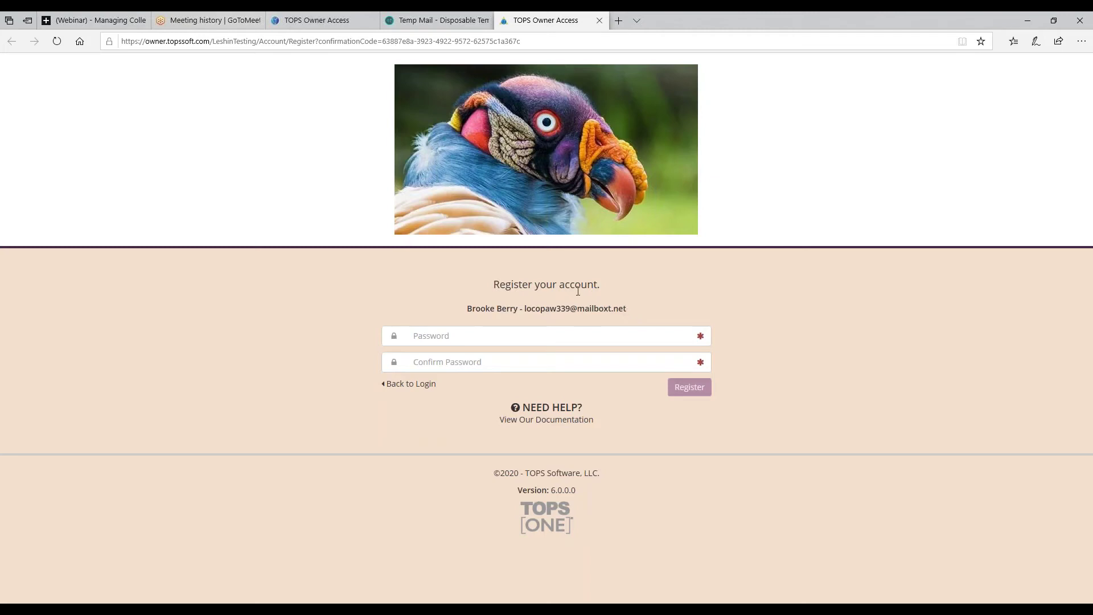
- Enter and confirm the account password on the registration page and register the owner's account
{"action": "left_click", "coordinate": [426, 334]}
{"action": "type", "text": "****"}
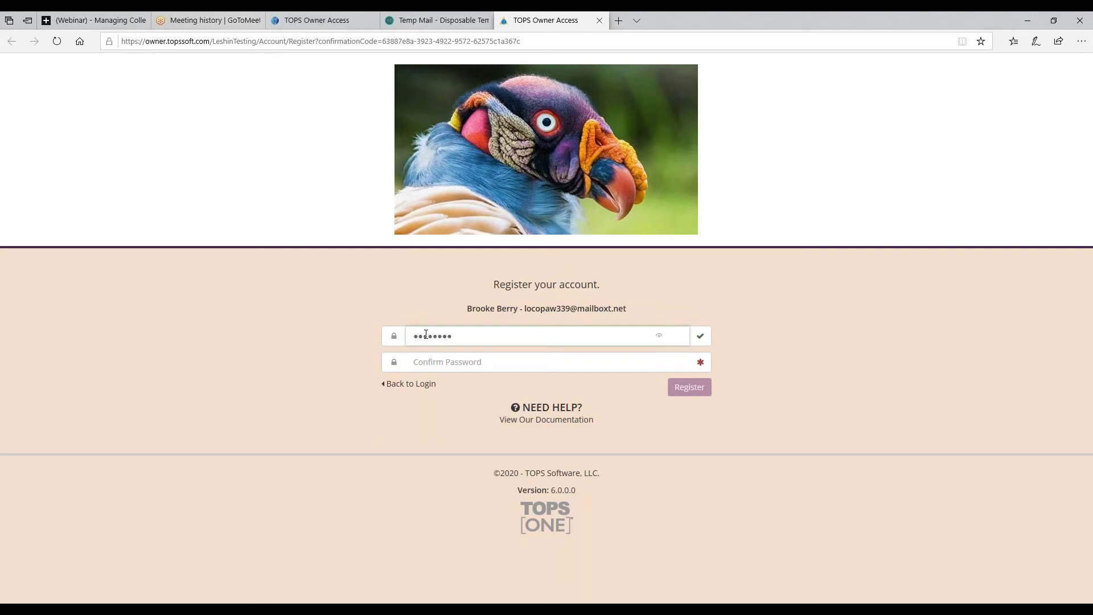
{"action": "key", "text": "Tab"}
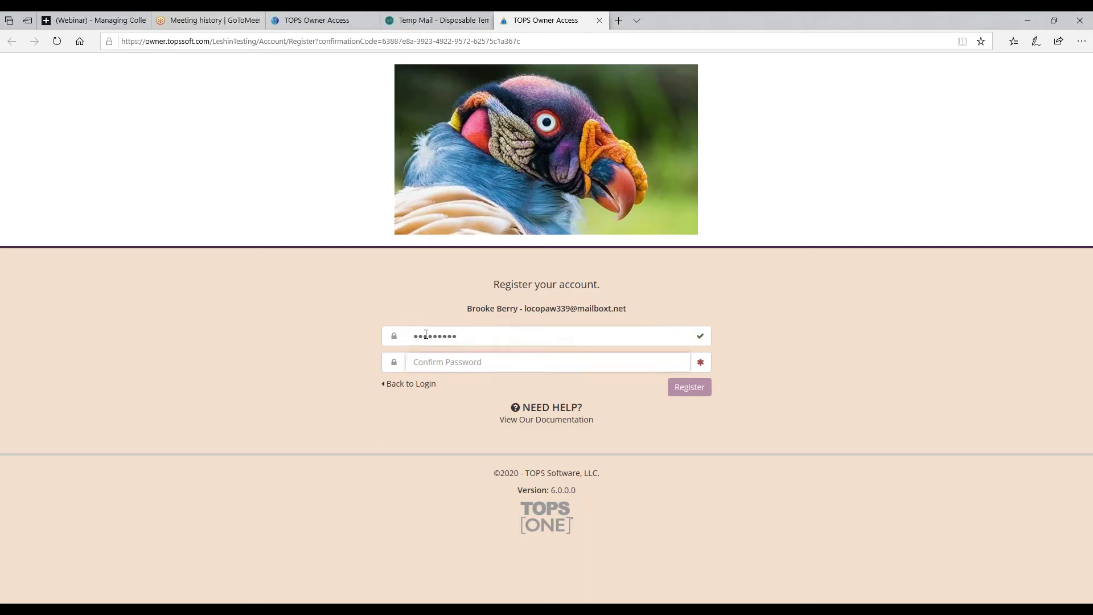
{"action": "type", "text": "*********"}
{"action": "left_click", "coordinate": [687, 395]}
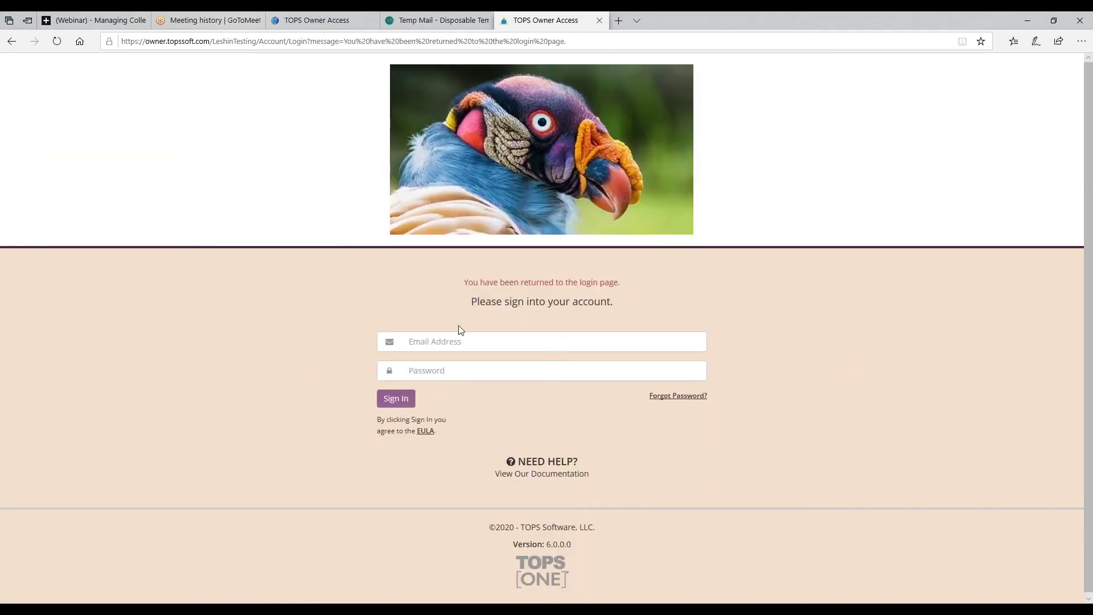
- Sign in to the owner portal by pasting the owner's email address and entering the account password
{"action": "right_click", "coordinate": [419, 342]}
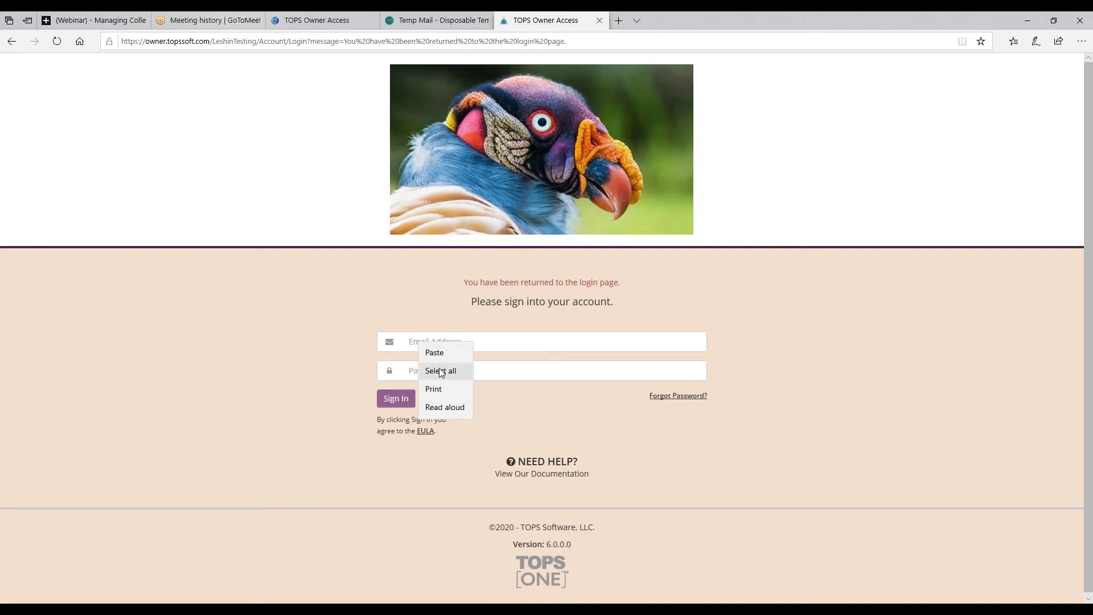
{"action": "left_click", "coordinate": [434, 353]}
{"action": "left_click", "coordinate": [430, 366]}
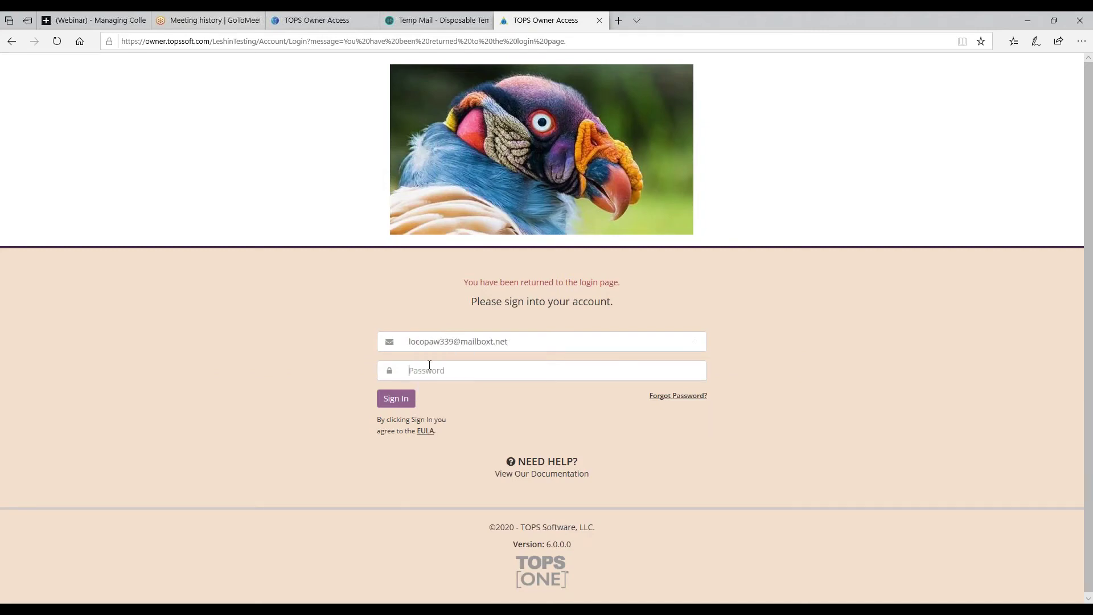
{"action": "type", "text": "•••••"}
{"action": "left_click", "coordinate": [397, 398]}
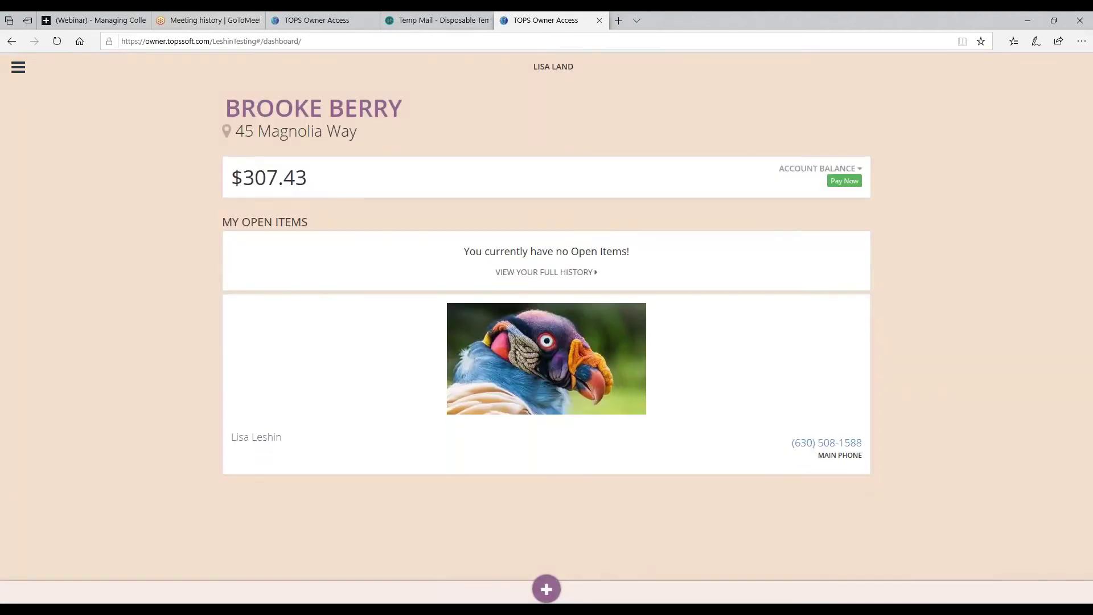
- Expand the account balance on the portal dashboard and review the balance details and account history
{"action": "mouse_move", "coordinate": [364, 121]}
{"action": "left_click", "coordinate": [859, 170]}
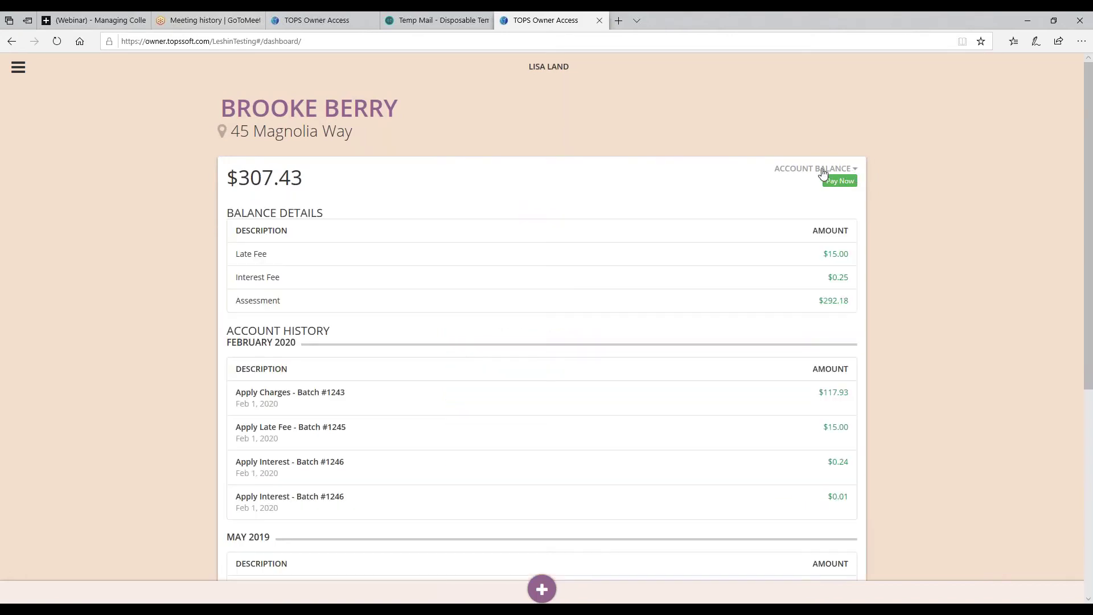
{"action": "scroll", "coordinate": [827, 217], "scroll_direction": "down", "scroll_amount": 4}
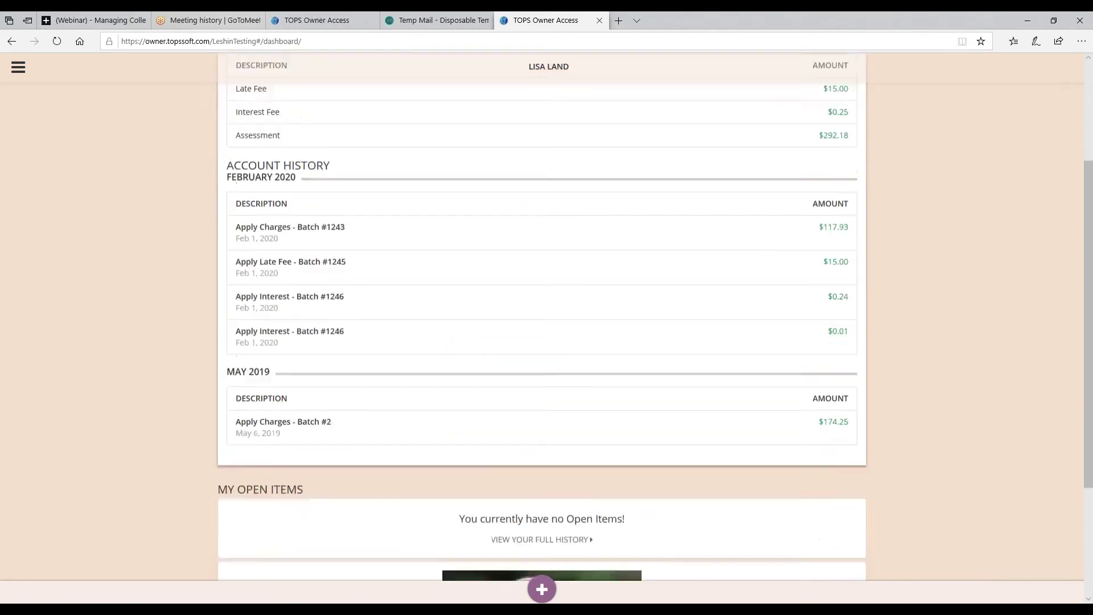
- Look over the rest of the portal dashboard, including the open items section and the contact details
{"action": "scroll", "coordinate": [583, 222], "scroll_direction": "up", "scroll_amount": 4}
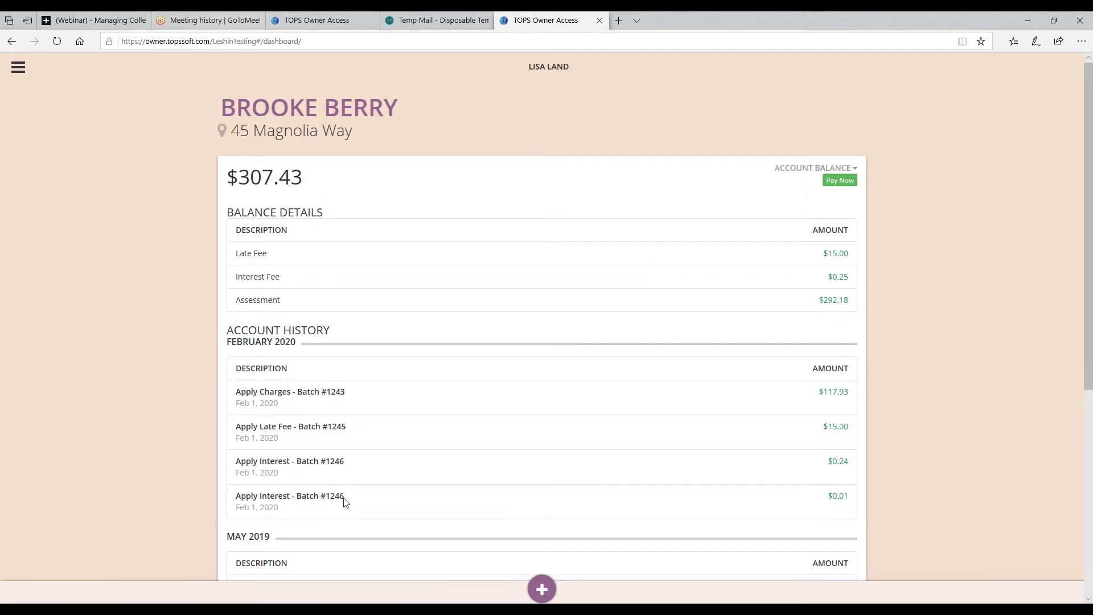
{"action": "scroll", "coordinate": [471, 412], "scroll_direction": "down", "scroll_amount": 5}
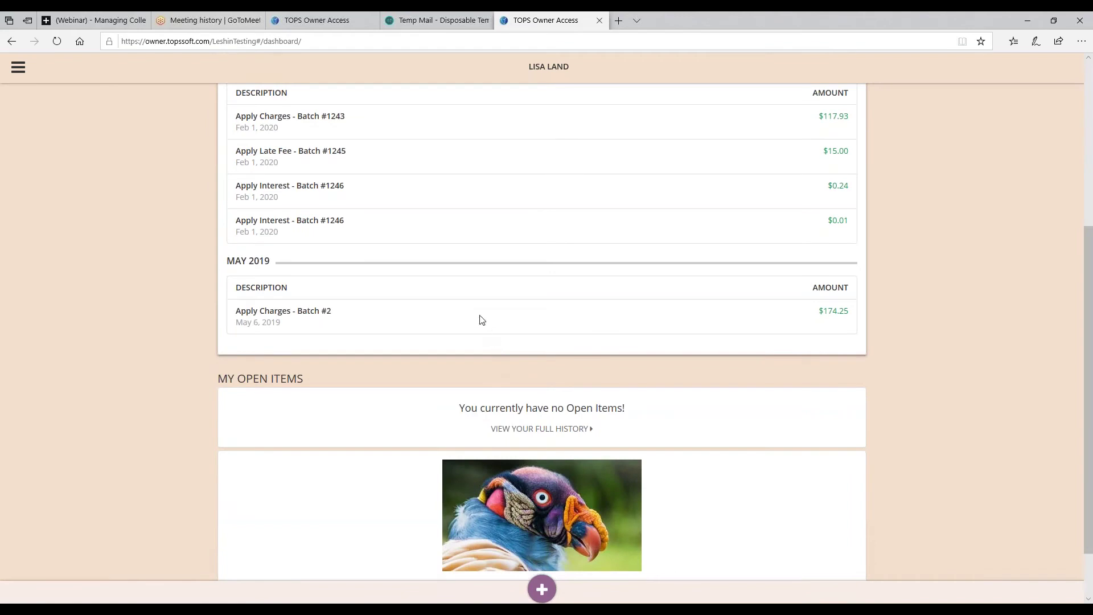
{"action": "scroll", "coordinate": [361, 356], "scroll_direction": "down", "scroll_amount": 1}
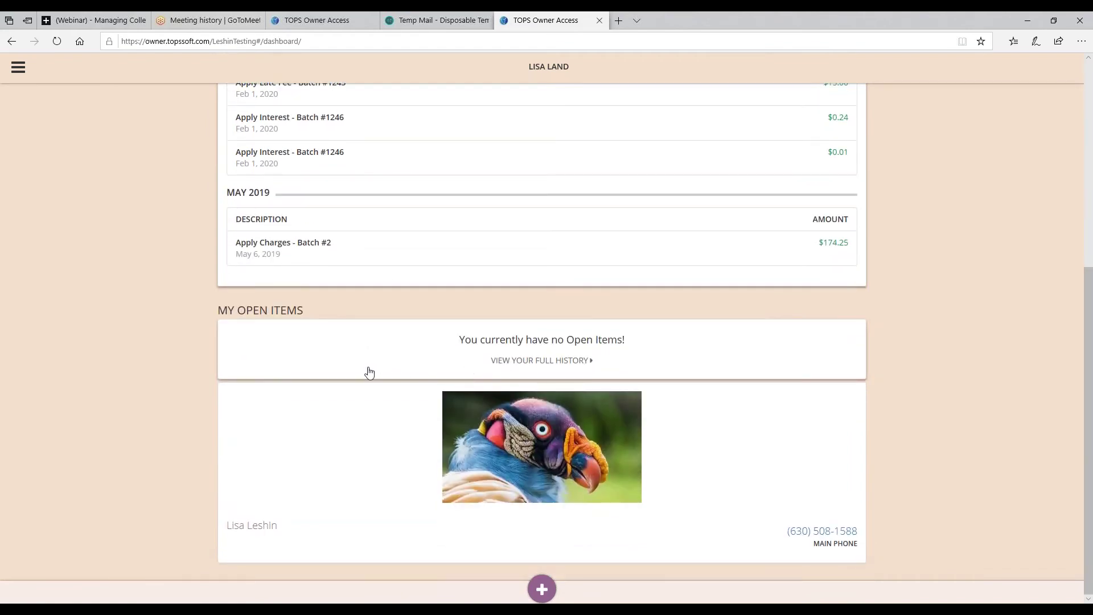
{"action": "scroll", "coordinate": [366, 364], "scroll_direction": "up", "scroll_amount": 5}
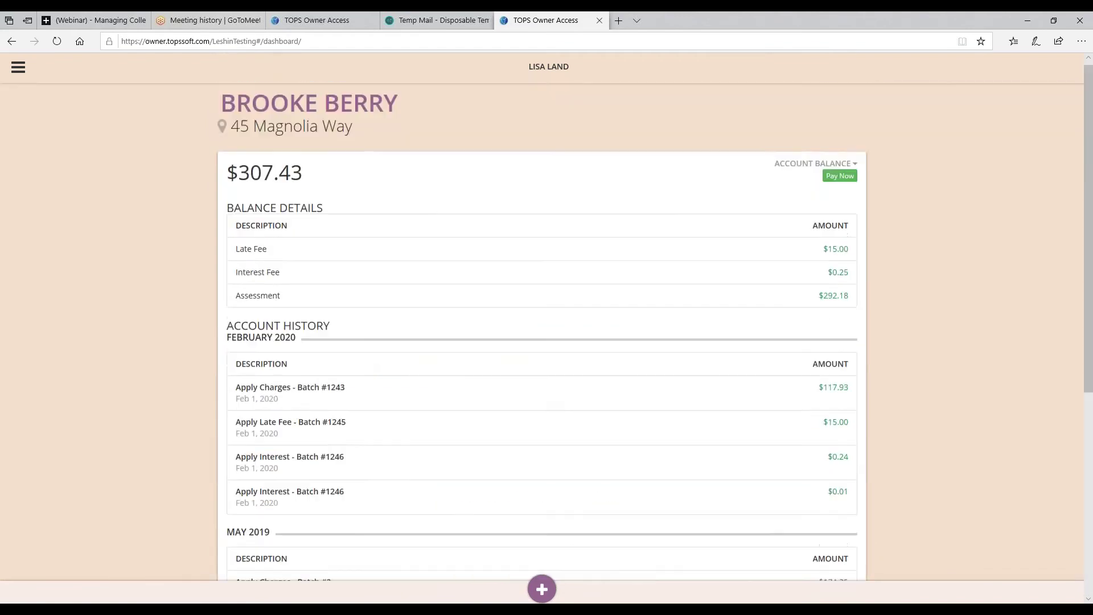
- View the owner's account history and expand the February 2020 assessment and late fee entries
{"action": "left_click", "coordinate": [18, 69]}
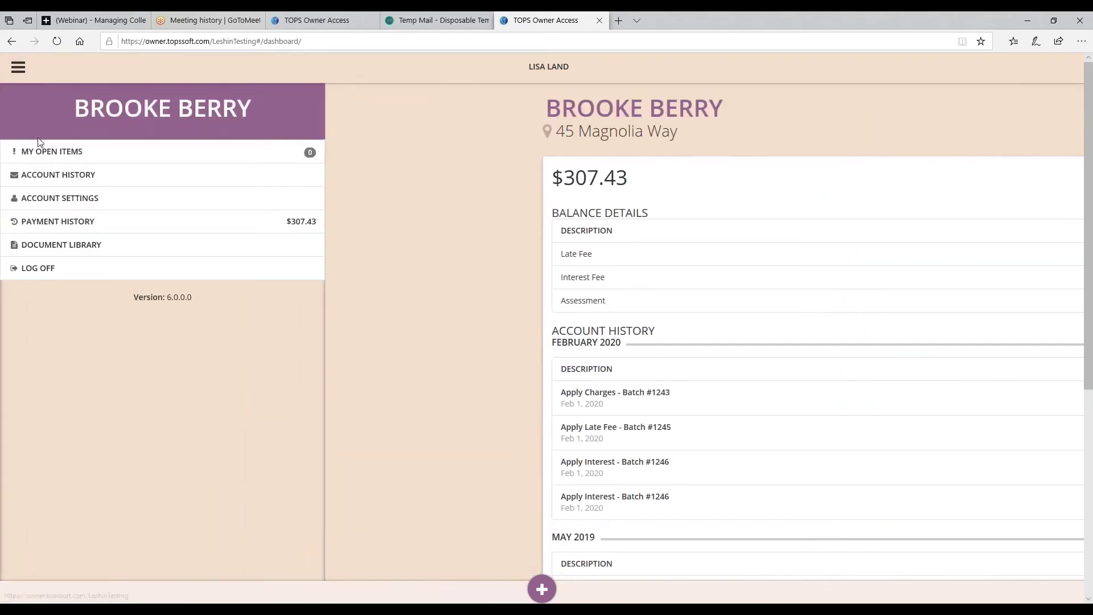
{"action": "left_click", "coordinate": [45, 177]}
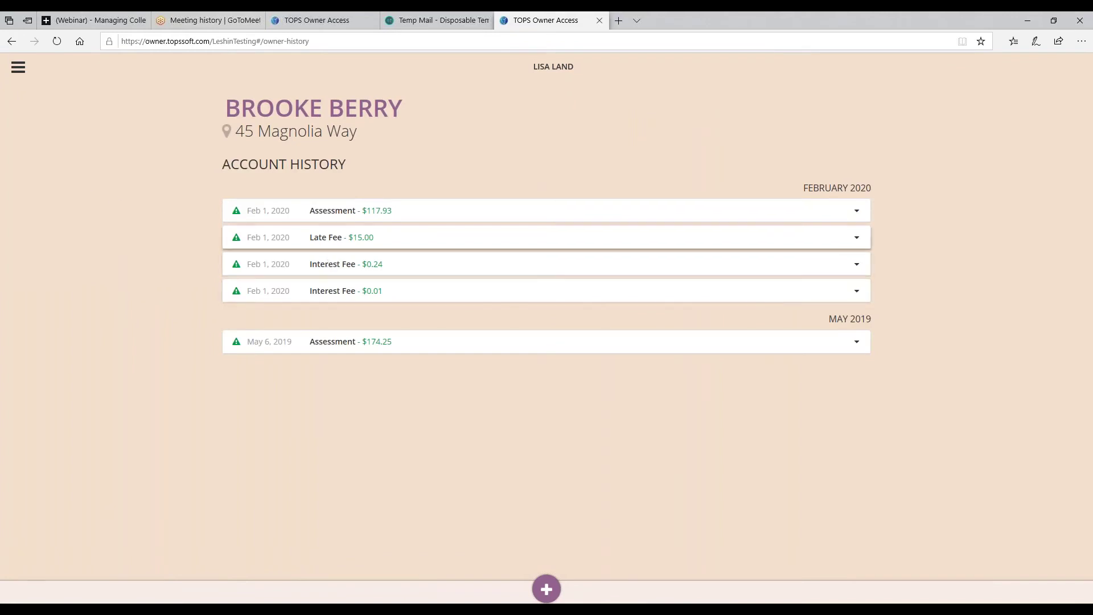
{"action": "left_click", "coordinate": [360, 217]}
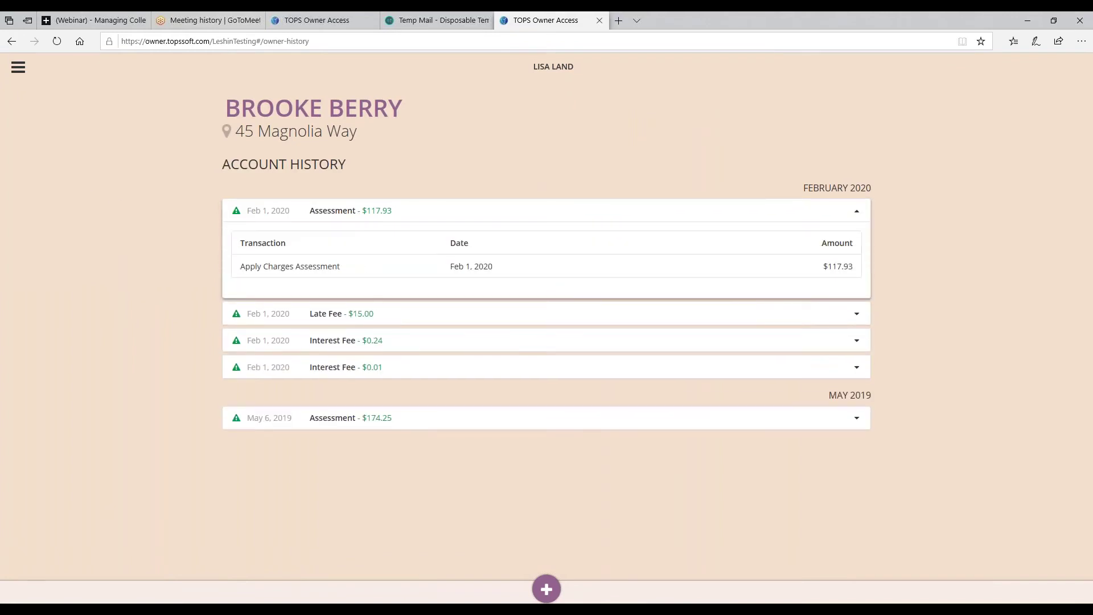
{"action": "left_click", "coordinate": [378, 314]}
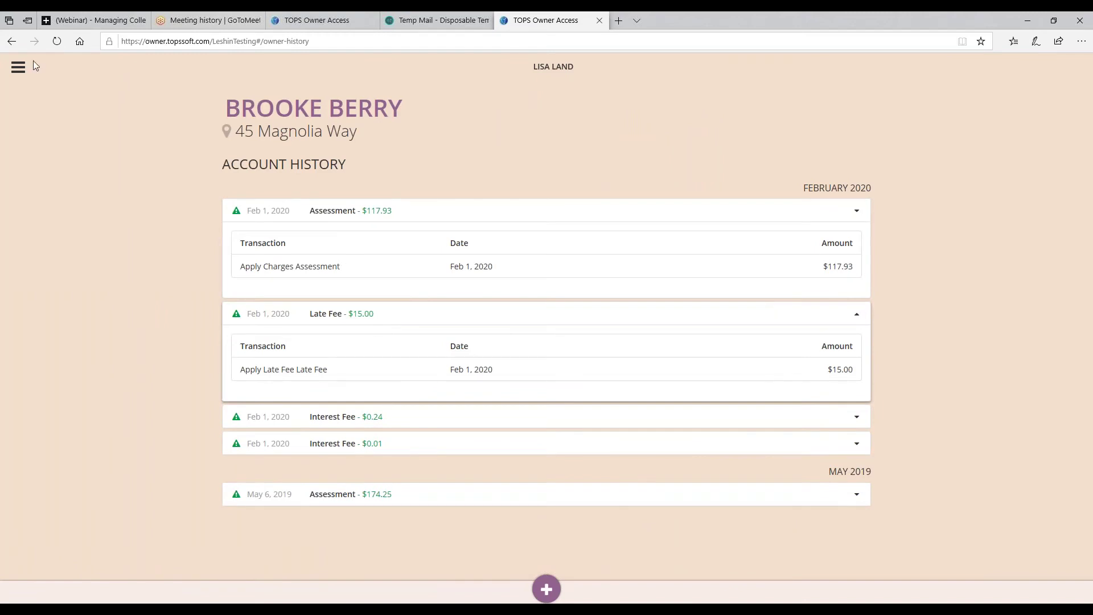
- View the owner's account settings and review the phone number, address and password update sections
{"action": "left_click", "coordinate": [18, 69]}
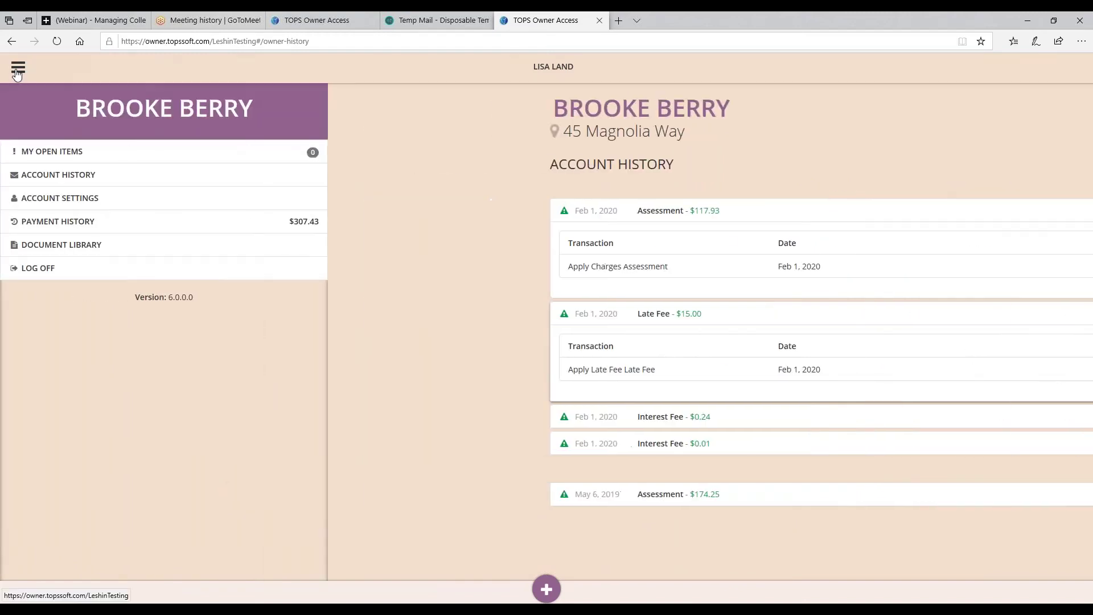
{"action": "left_click", "coordinate": [42, 199]}
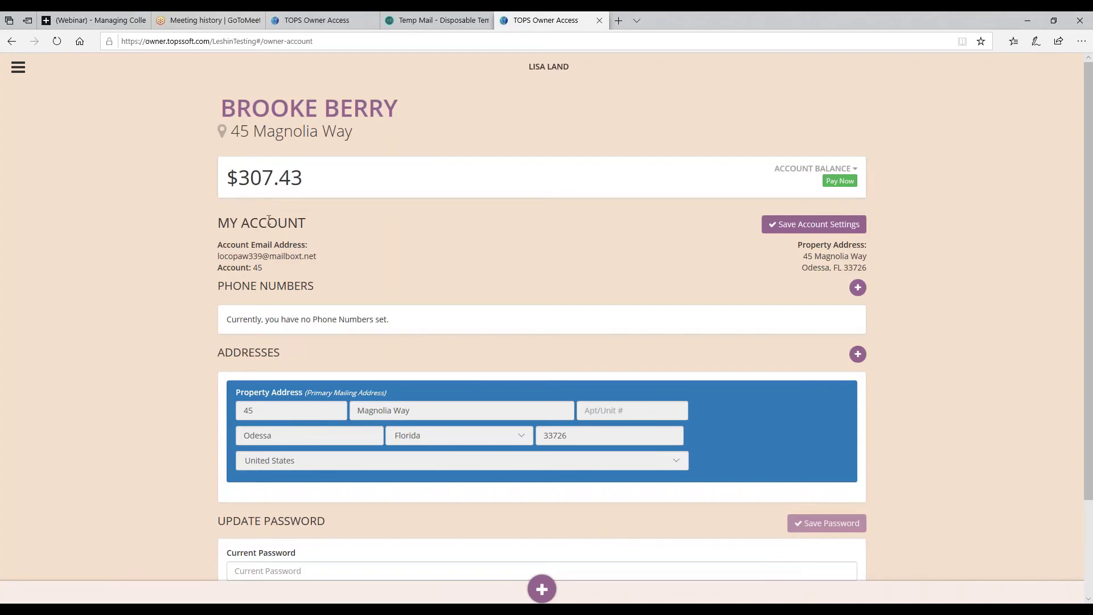
{"action": "scroll", "coordinate": [539, 270], "scroll_direction": "down", "scroll_amount": 2}
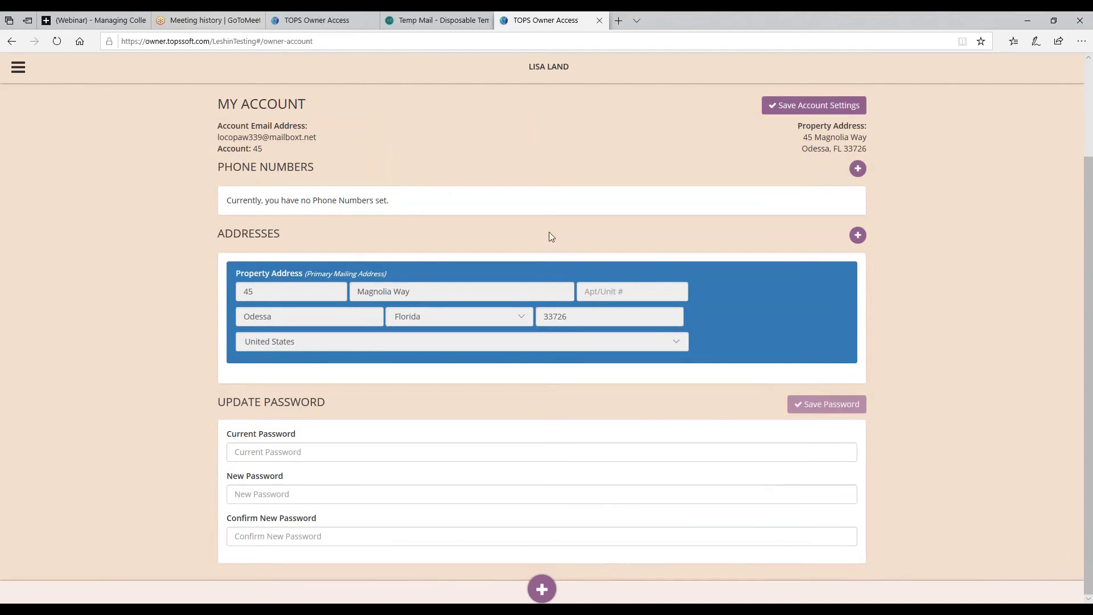
{"action": "scroll", "coordinate": [382, 152], "scroll_direction": "up", "scroll_amount": 2}
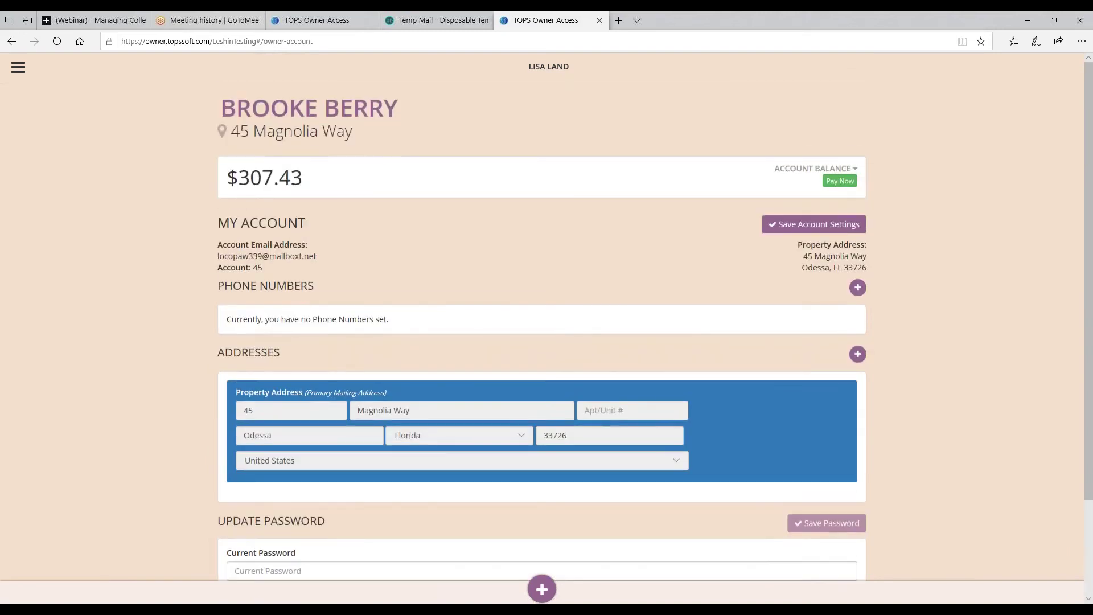
- View the owner's payment history and review the balance details and charges listed there
{"action": "left_click", "coordinate": [19, 69]}
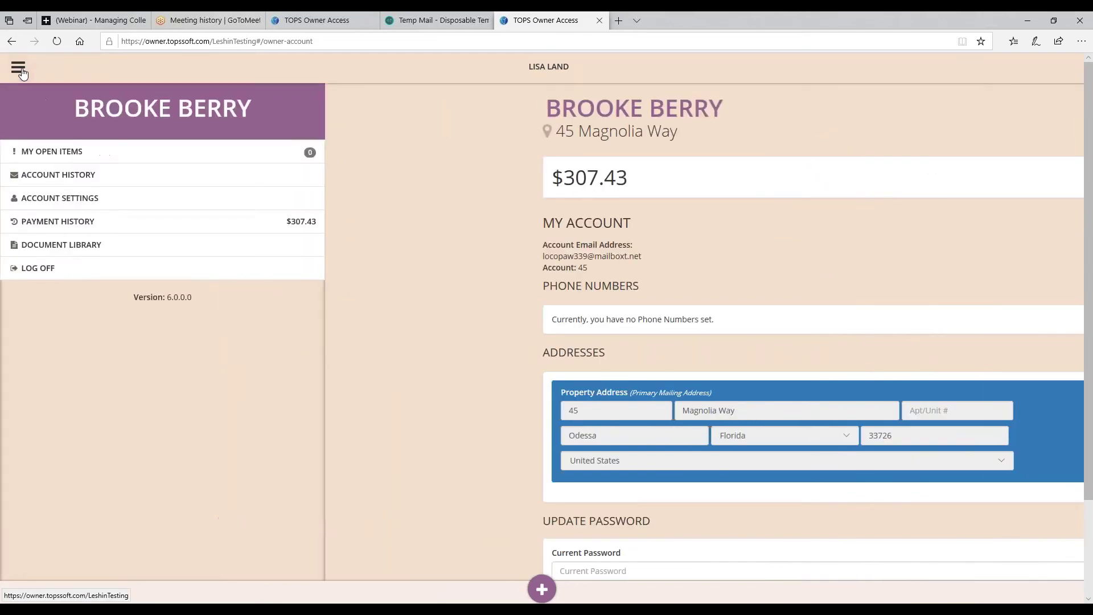
{"action": "left_click", "coordinate": [79, 227]}
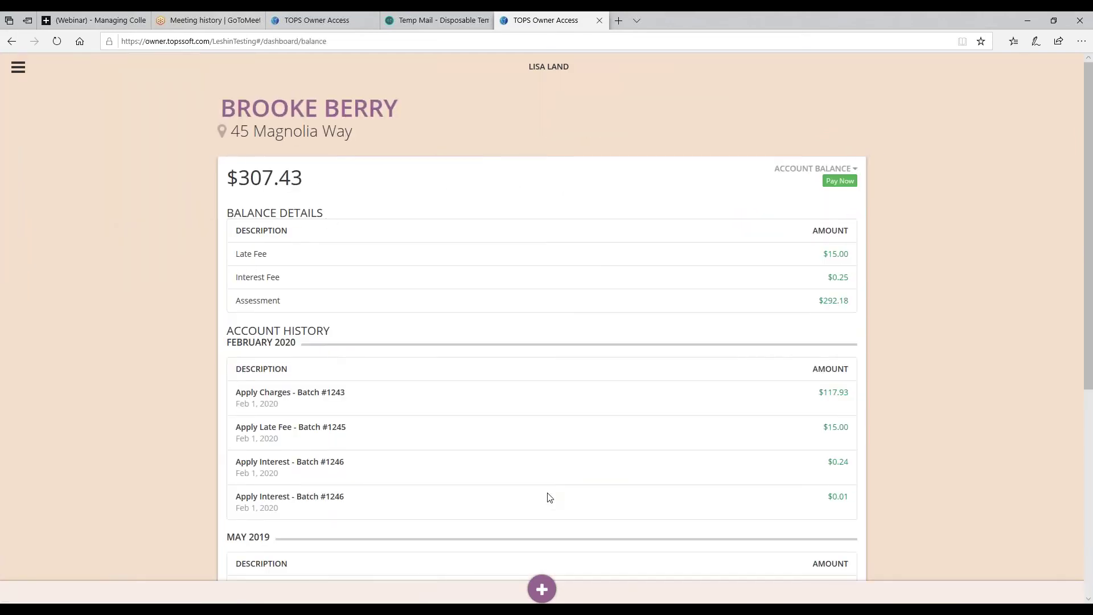
{"action": "scroll", "coordinate": [569, 461], "scroll_direction": "down", "scroll_amount": 5}
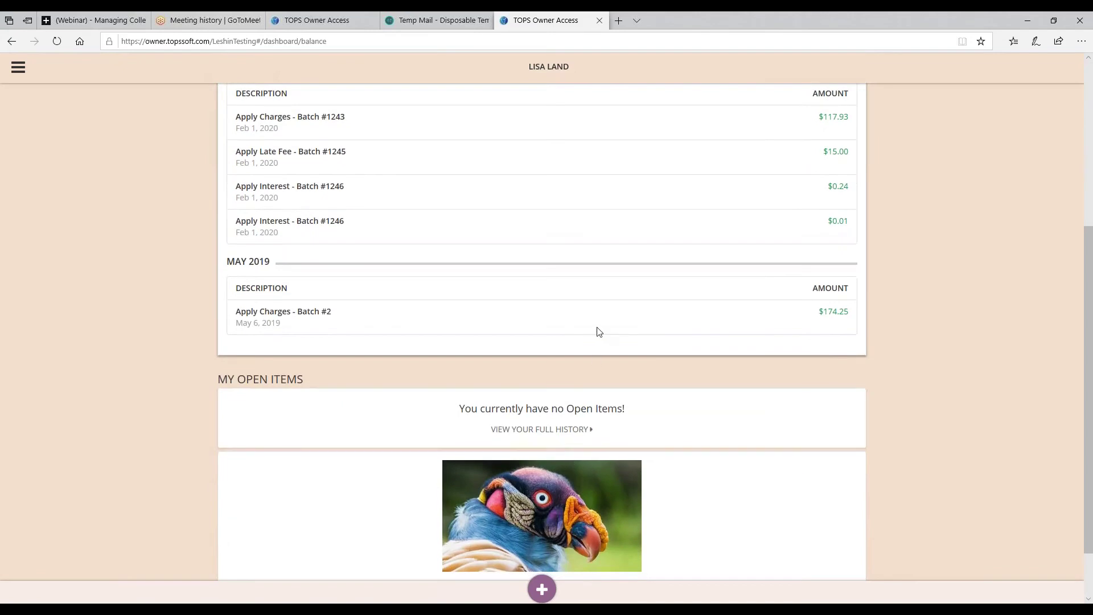
{"action": "scroll", "coordinate": [598, 333], "scroll_direction": "up", "scroll_amount": 5}
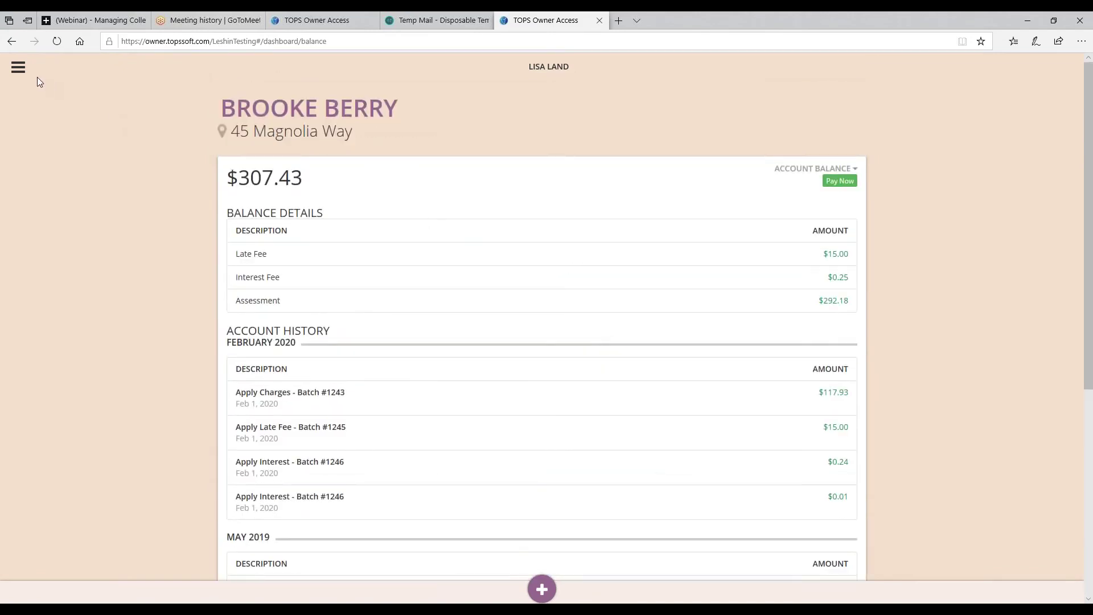
- View the portal's document library and expand the Community documents
{"action": "left_click", "coordinate": [19, 69]}
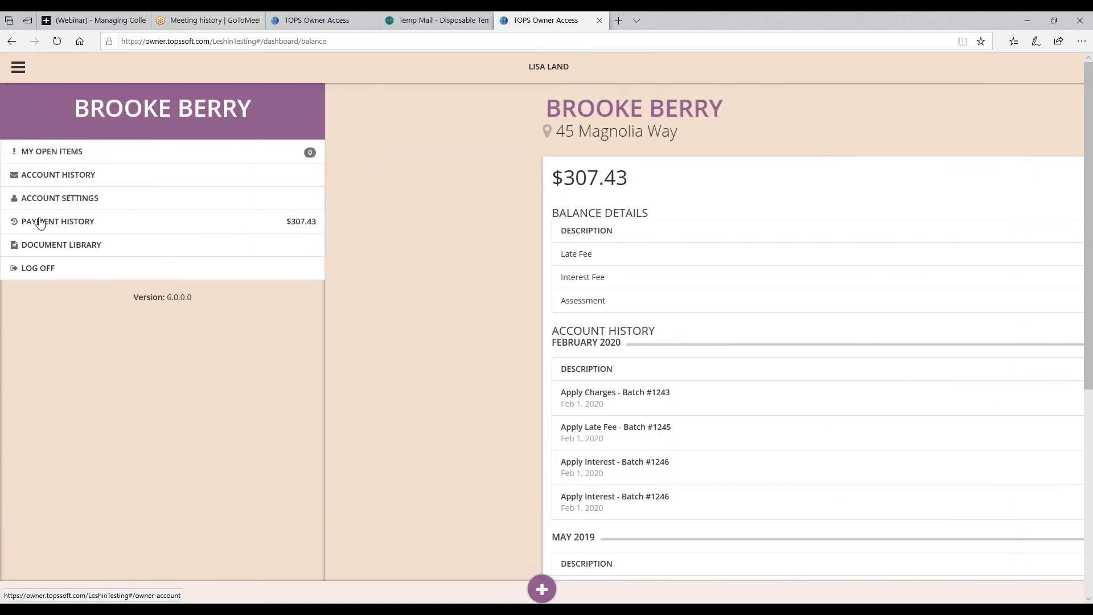
{"action": "left_click", "coordinate": [44, 246]}
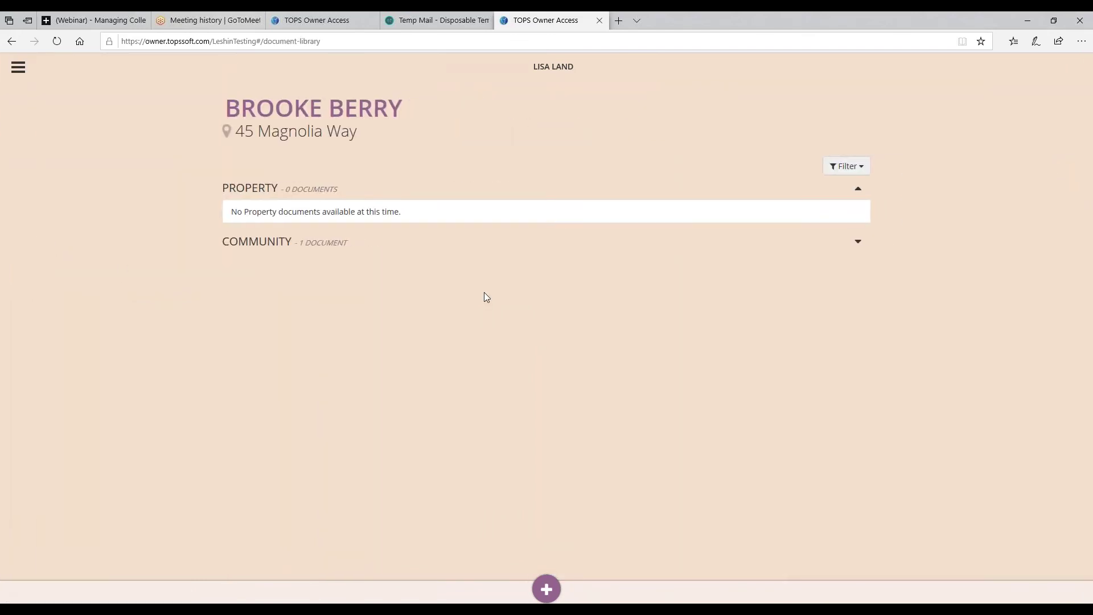
{"action": "left_click", "coordinate": [858, 247]}
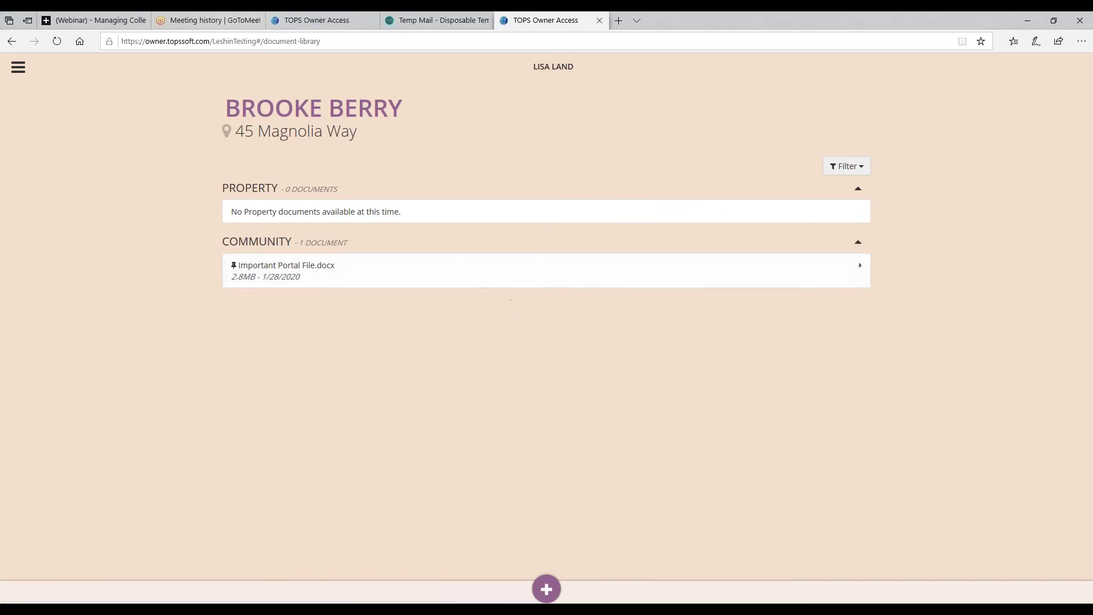
{"action": "left_click", "coordinate": [17, 68]}
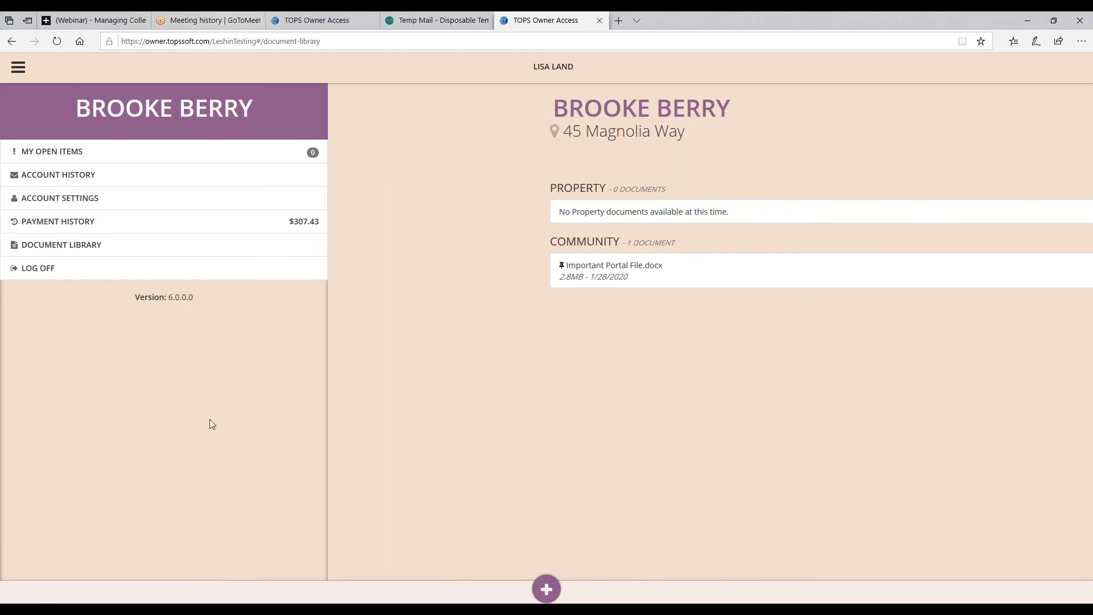
- Switch to TOPS [ONE] and open the Owner Access management page from the community profile
{"action": "mouse_move", "coordinate": [336, 610]}
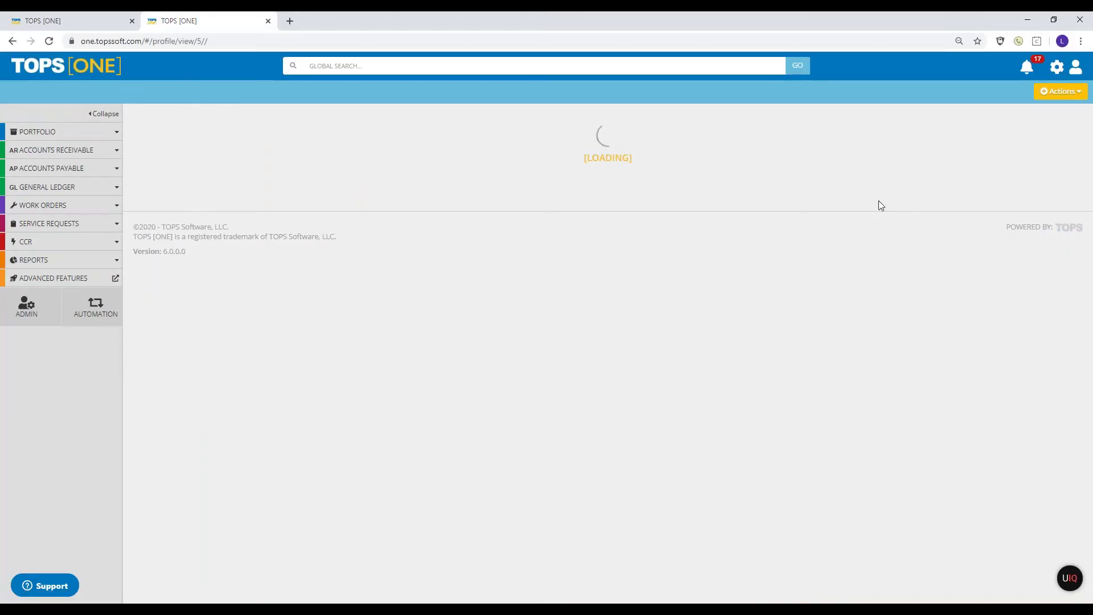
{"action": "scroll", "coordinate": [892, 291], "scroll_direction": "down", "scroll_amount": 6}
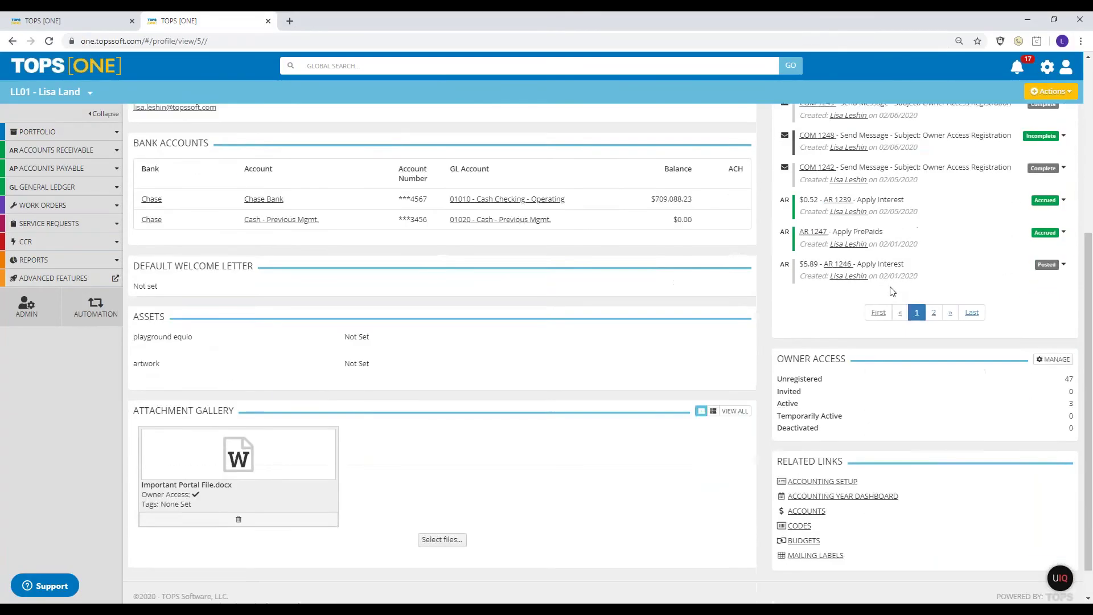
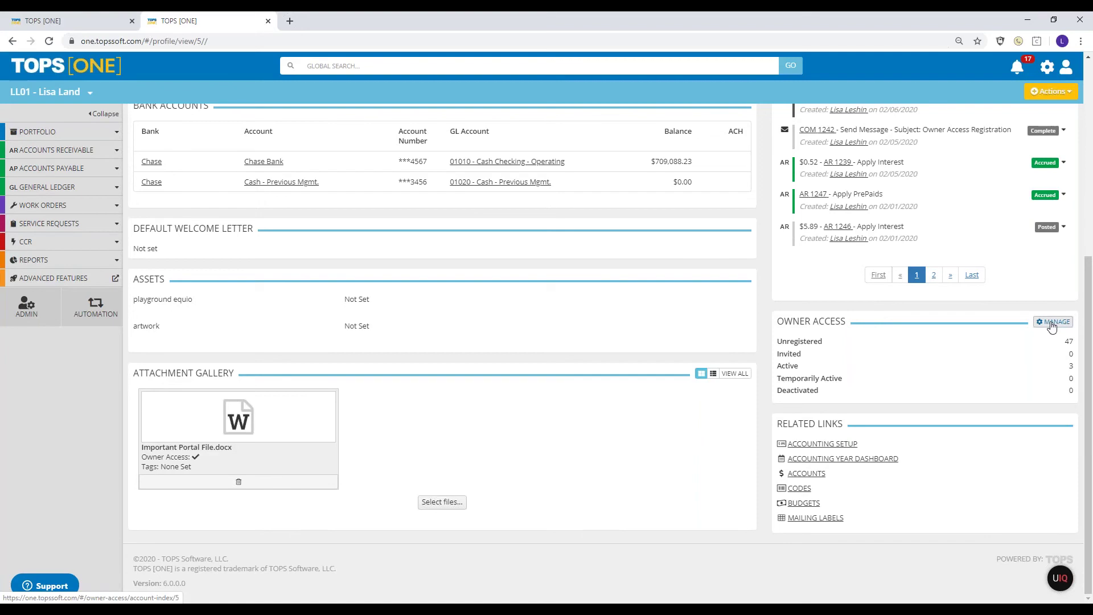
{"action": "left_click", "coordinate": [1052, 322]}
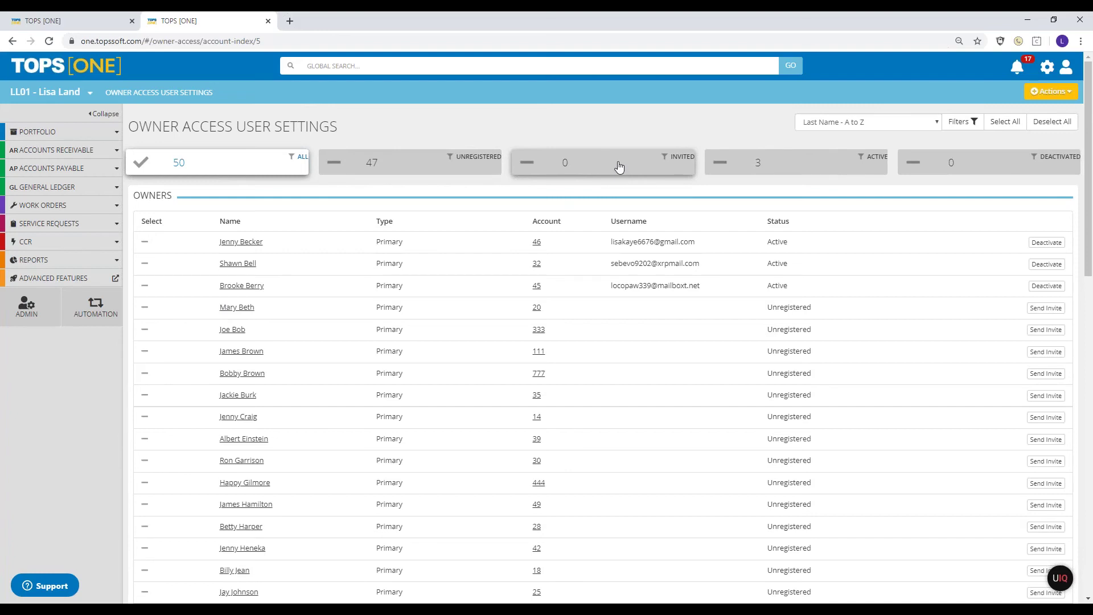
- View the Active, Invited and Unregistered owners in turn, and return to the list of all owners
{"action": "left_click", "coordinate": [788, 161]}
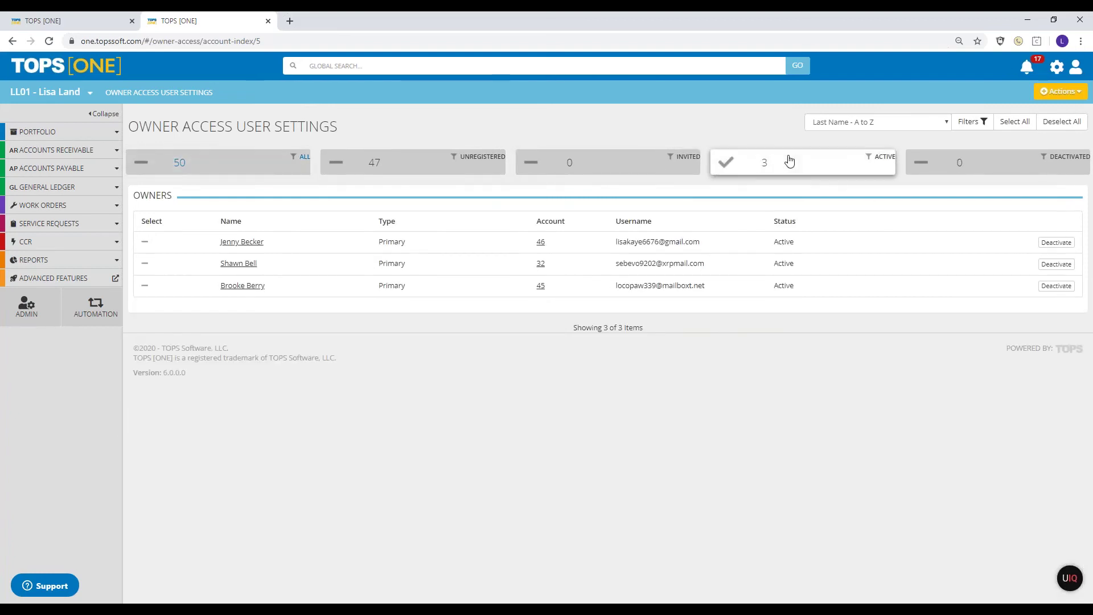
{"action": "left_click", "coordinate": [628, 161]}
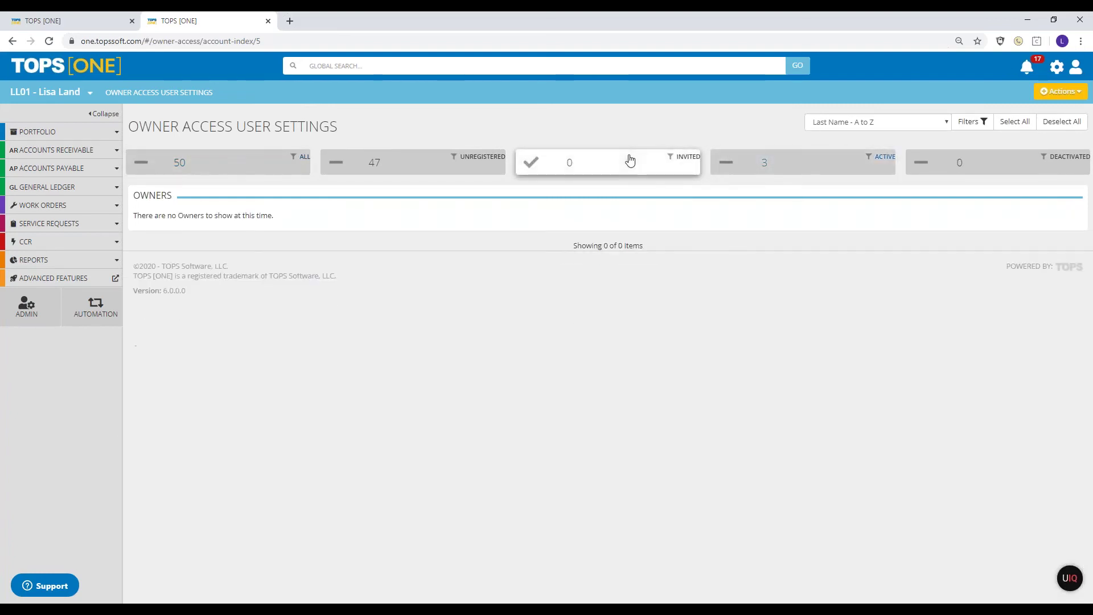
{"action": "left_click", "coordinate": [424, 173]}
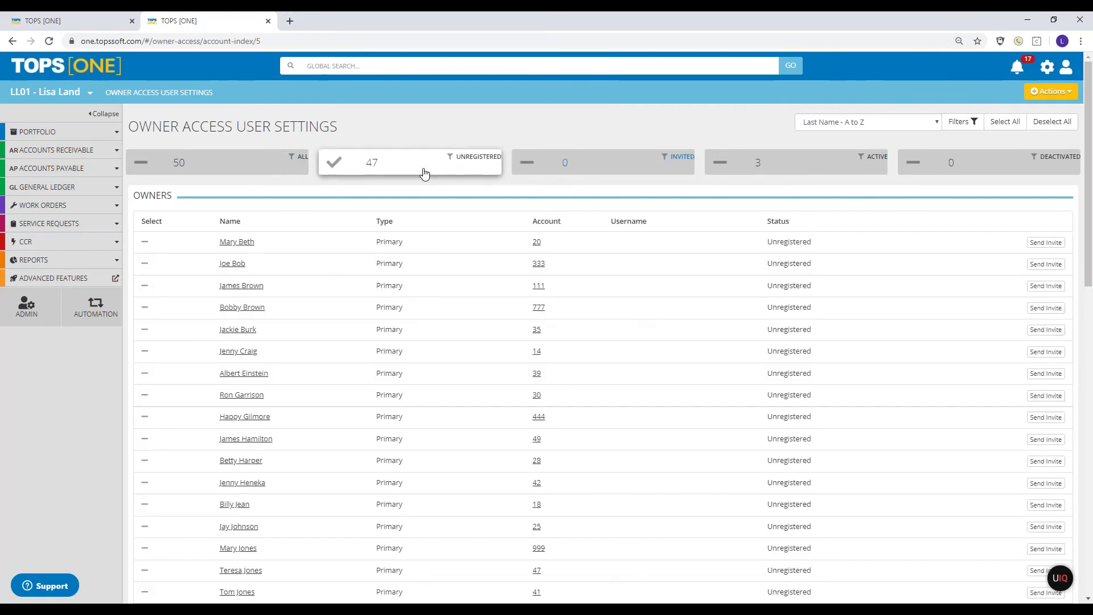
{"action": "left_click", "coordinate": [249, 169]}
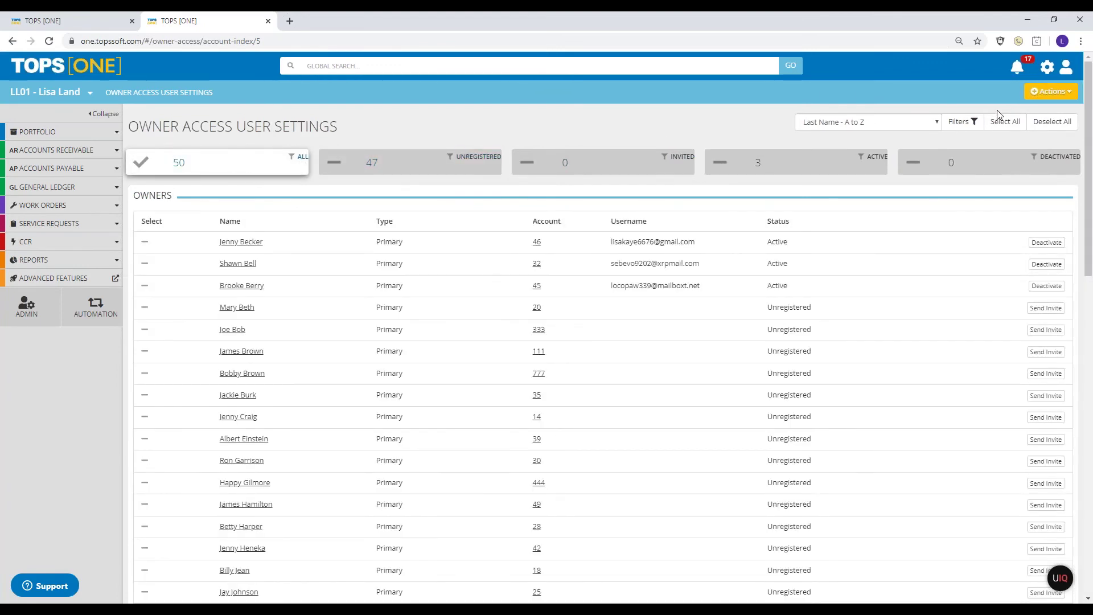
- Filter the owners by status Unregistered and Owners with Emails, apply the filters and review the filtered list
{"action": "left_click", "coordinate": [969, 123]}
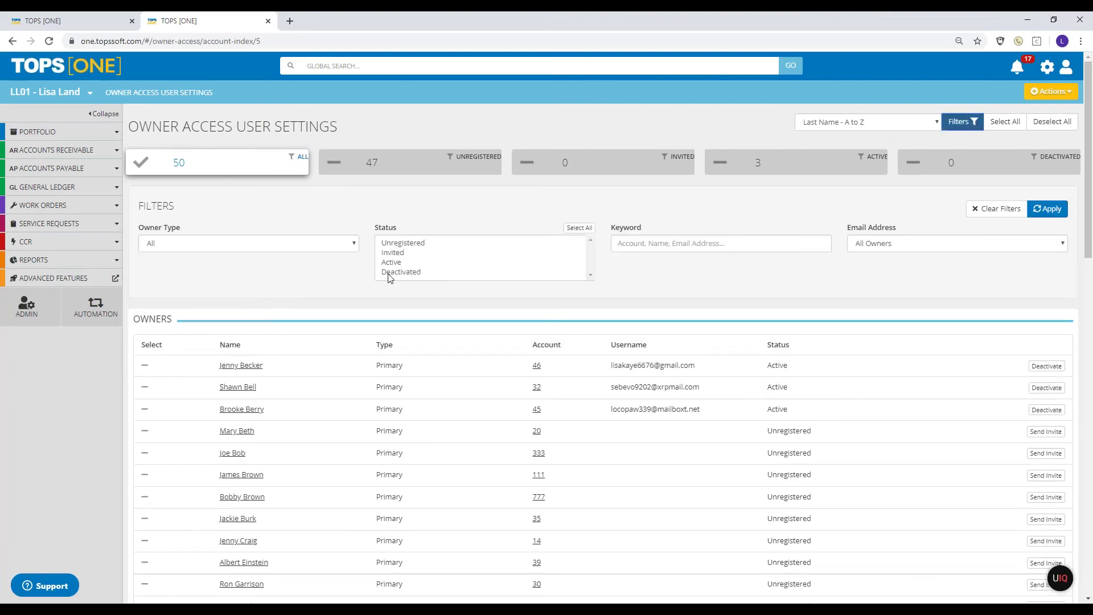
{"action": "left_click", "coordinate": [400, 243]}
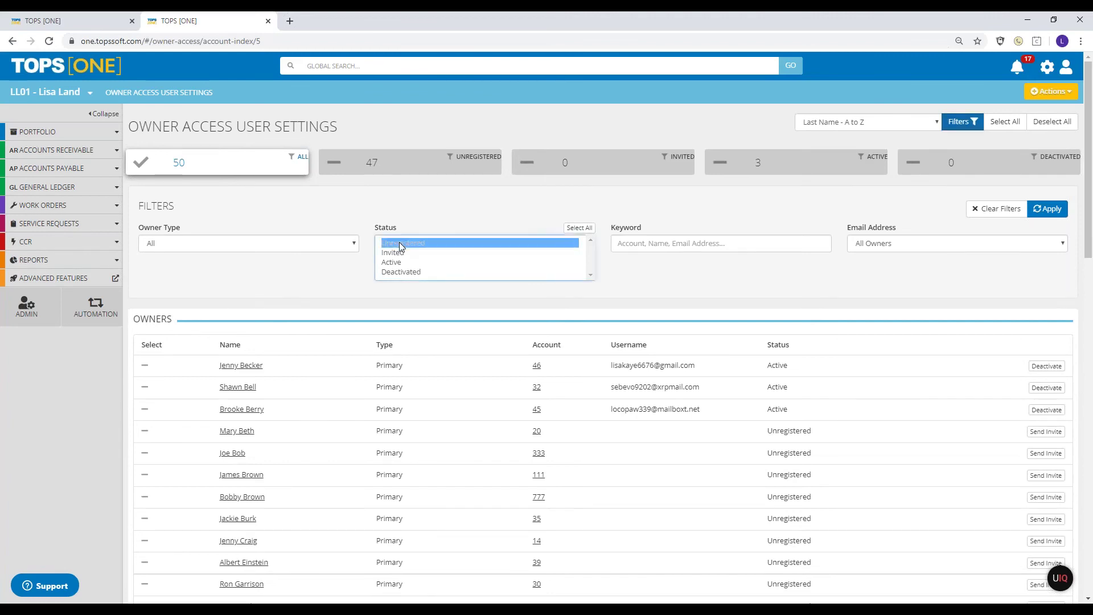
{"action": "left_click", "coordinate": [896, 244]}
{"action": "left_click", "coordinate": [909, 282]}
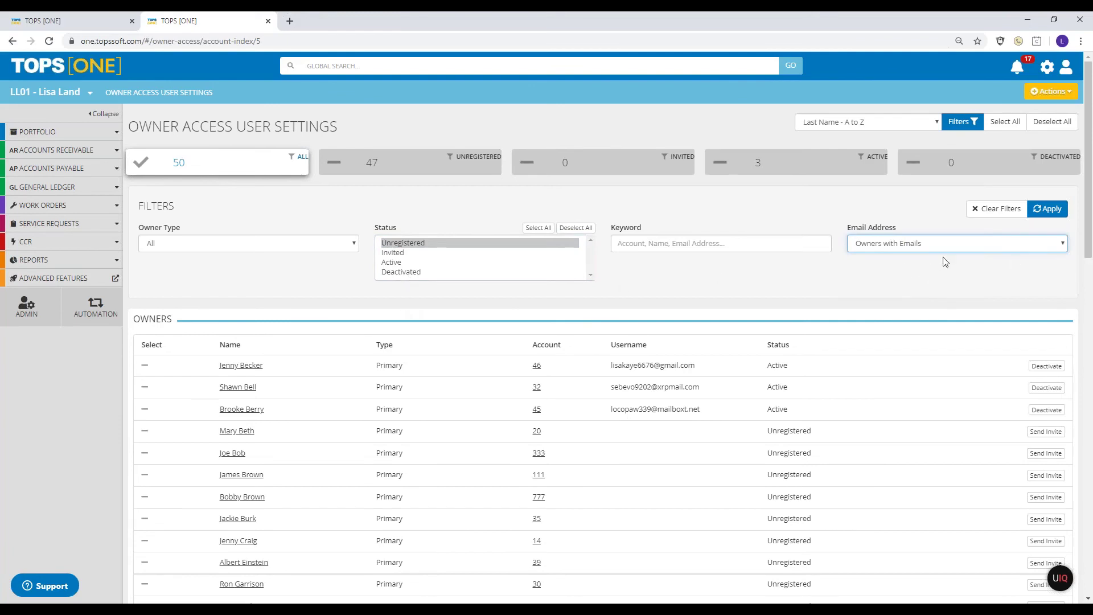
{"action": "left_click", "coordinate": [1044, 210]}
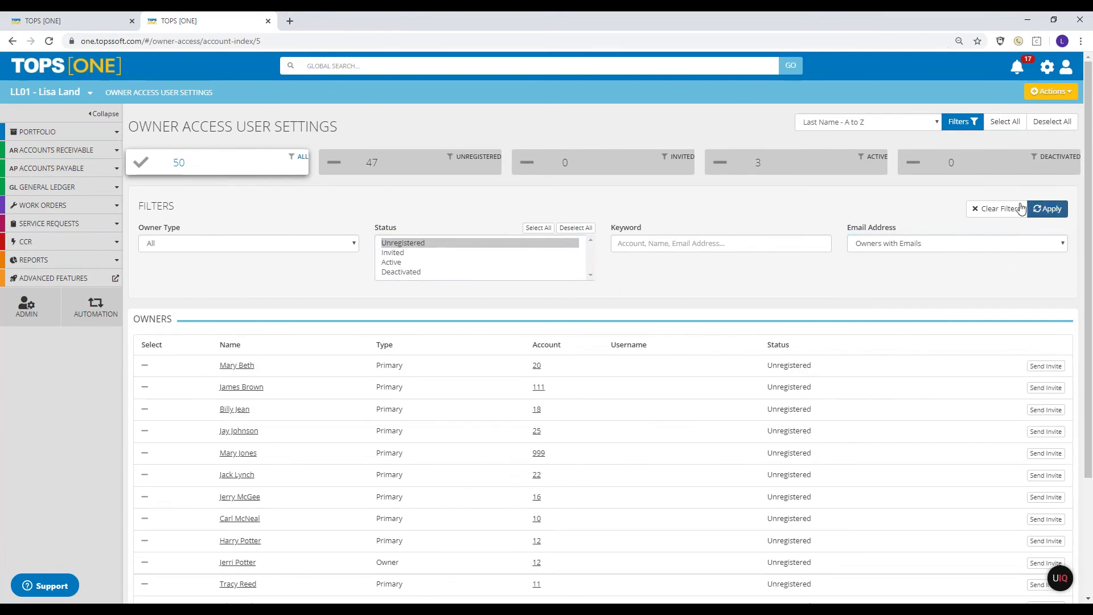
{"action": "scroll", "coordinate": [843, 320], "scroll_direction": "down", "scroll_amount": 3}
{"action": "scroll", "coordinate": [843, 320], "scroll_direction": "up", "scroll_amount": 3}
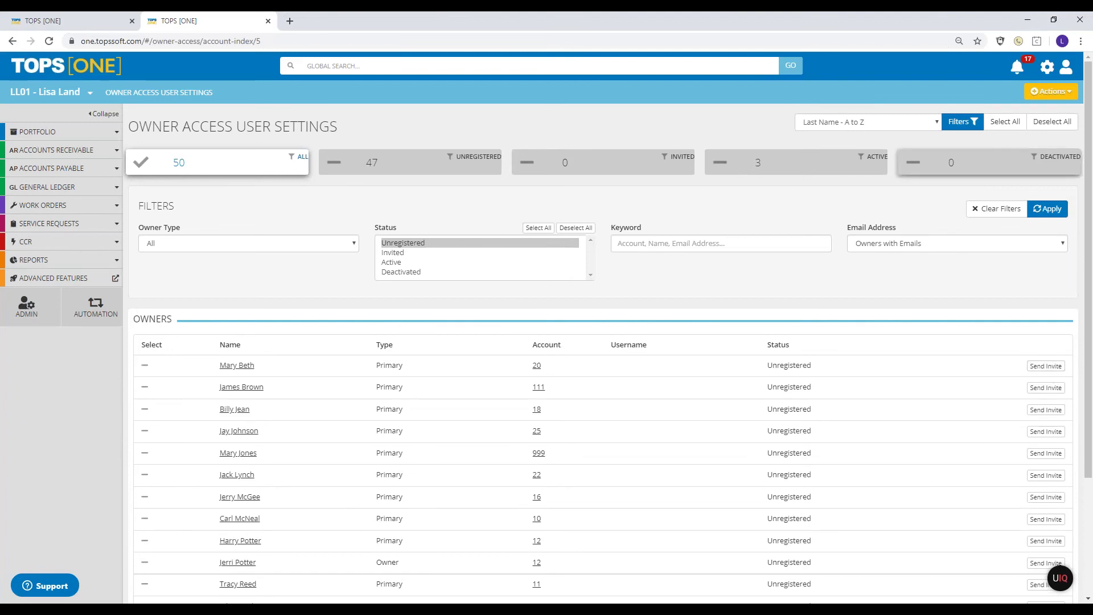
- Select all the filtered owners, create a bulk Owner Access invite for them, and generate the registration message for review
{"action": "left_click", "coordinate": [1007, 122]}
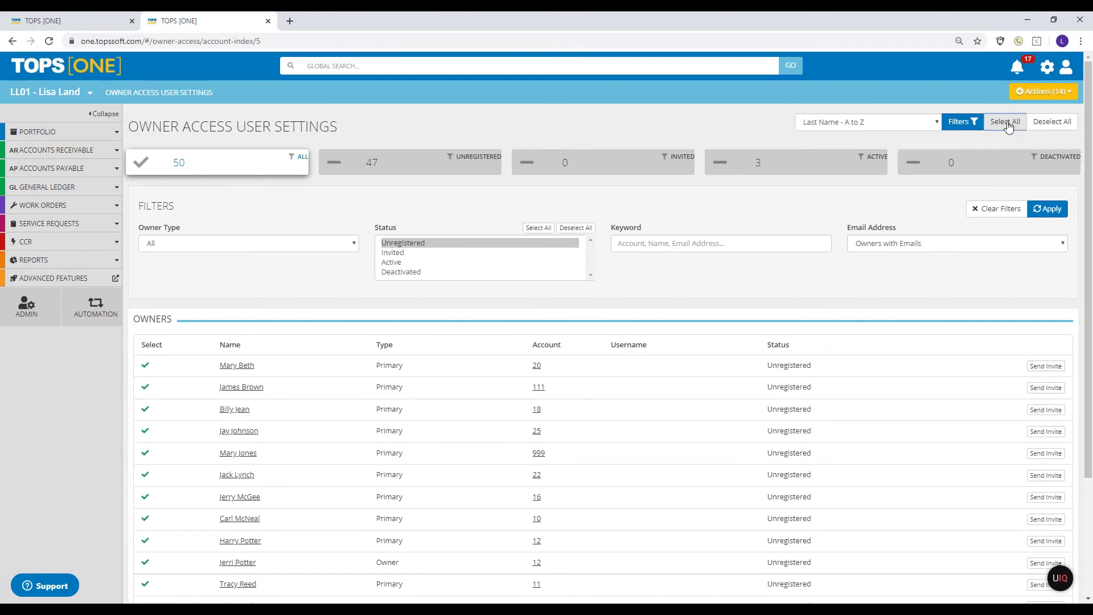
{"action": "left_click", "coordinate": [1048, 92]}
{"action": "mouse_move", "coordinate": [1031, 92]}
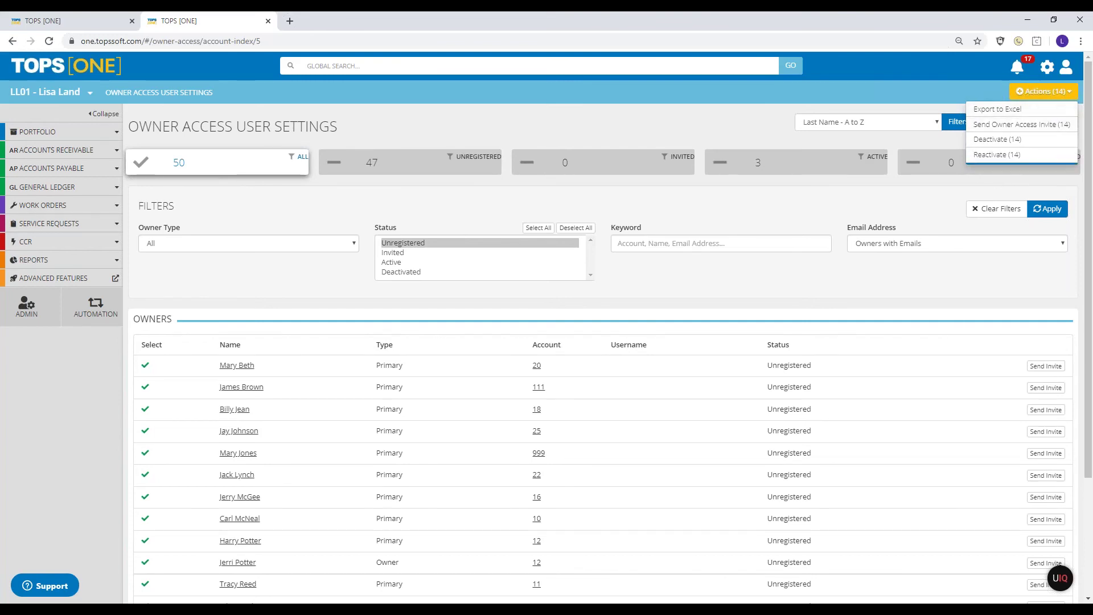
{"action": "left_click", "coordinate": [1069, 127]}
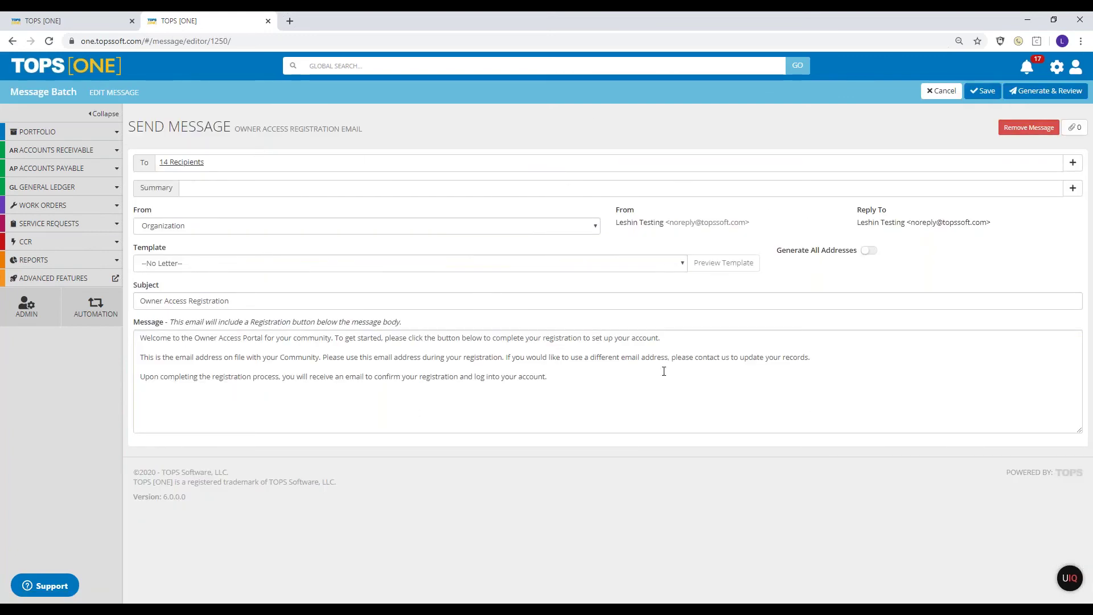
{"action": "left_click", "coordinate": [1052, 92]}
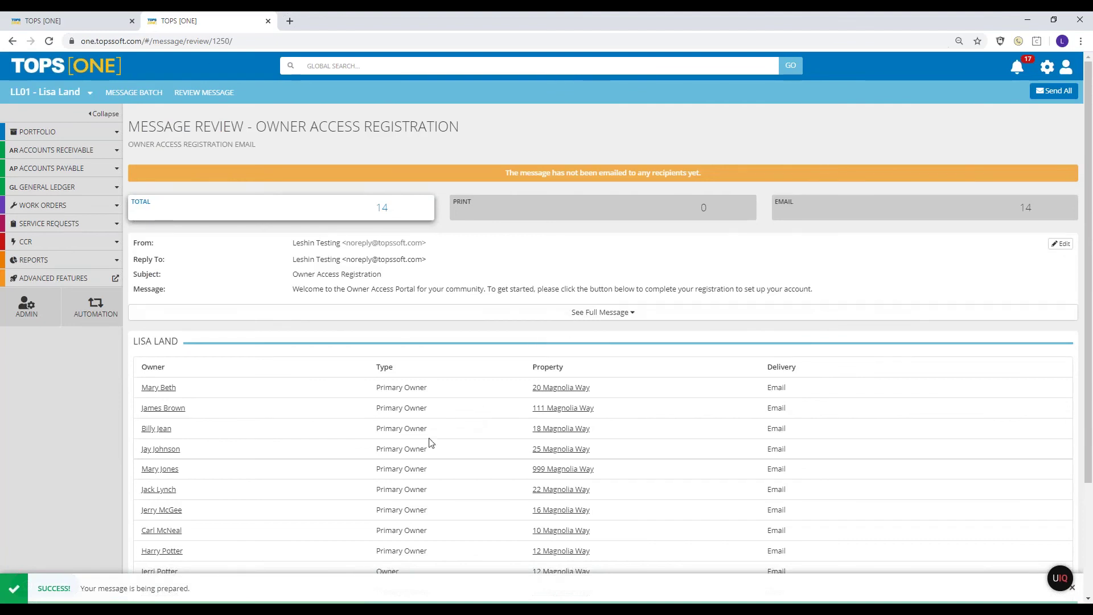
- Review the recipient list of the Owner Access Registration message and expand the full message text
{"action": "scroll", "coordinate": [446, 434], "scroll_direction": "down", "scroll_amount": 3}
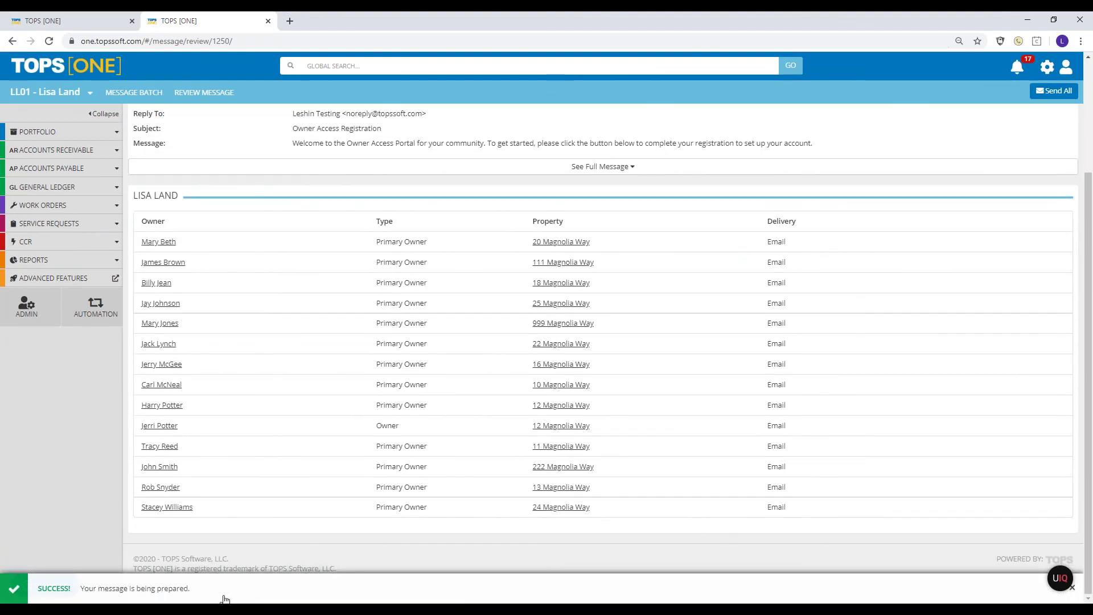
{"action": "scroll", "coordinate": [497, 429], "scroll_direction": "up", "scroll_amount": 3}
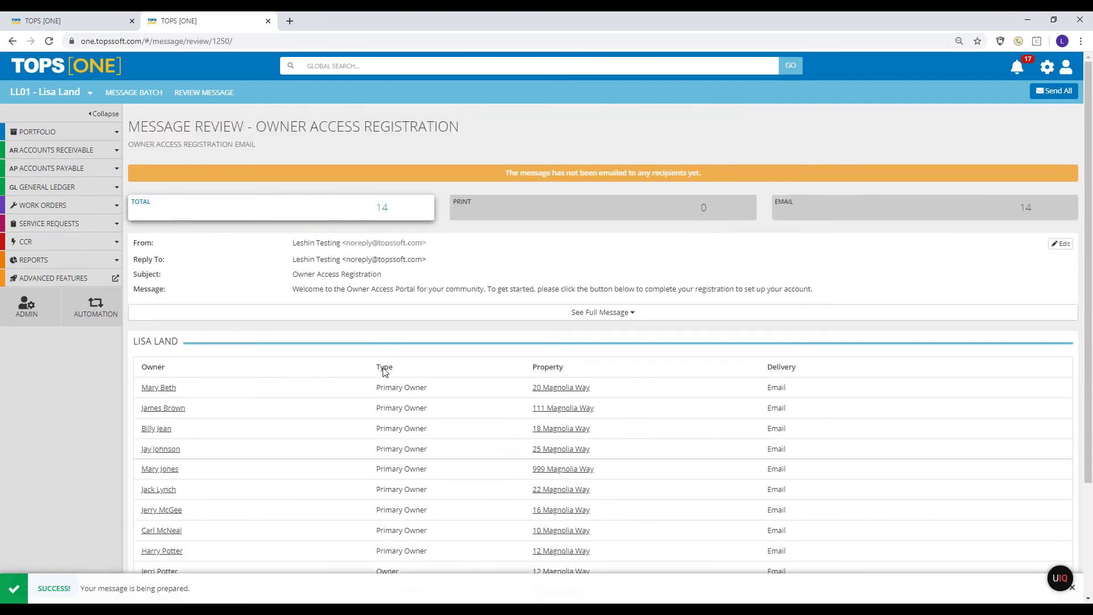
{"action": "scroll", "coordinate": [205, 399], "scroll_direction": "down", "scroll_amount": 3}
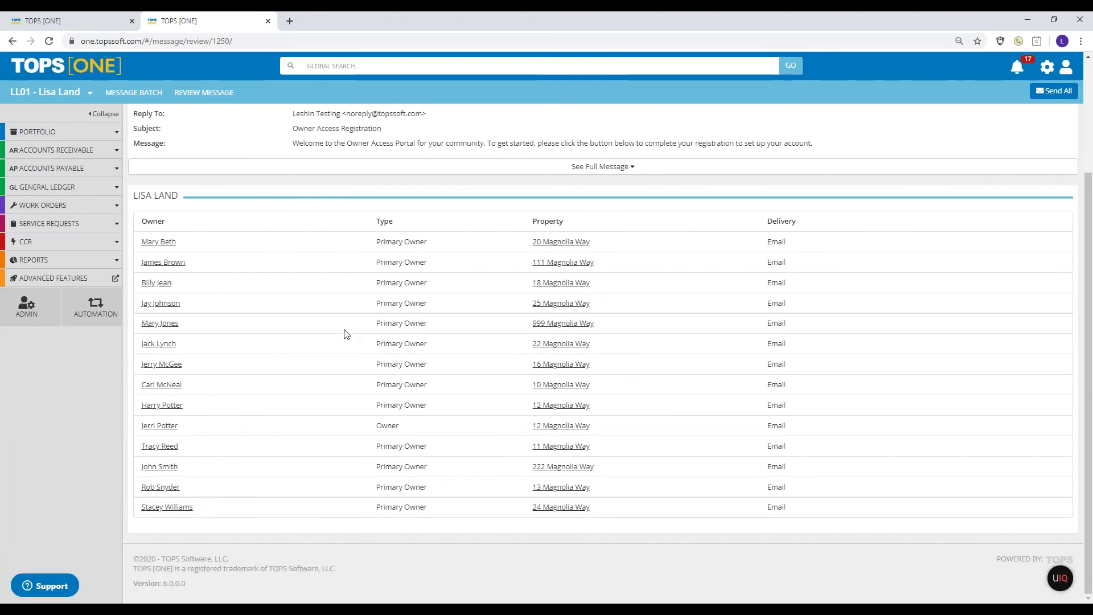
{"action": "scroll", "coordinate": [347, 334], "scroll_direction": "up", "scroll_amount": 3}
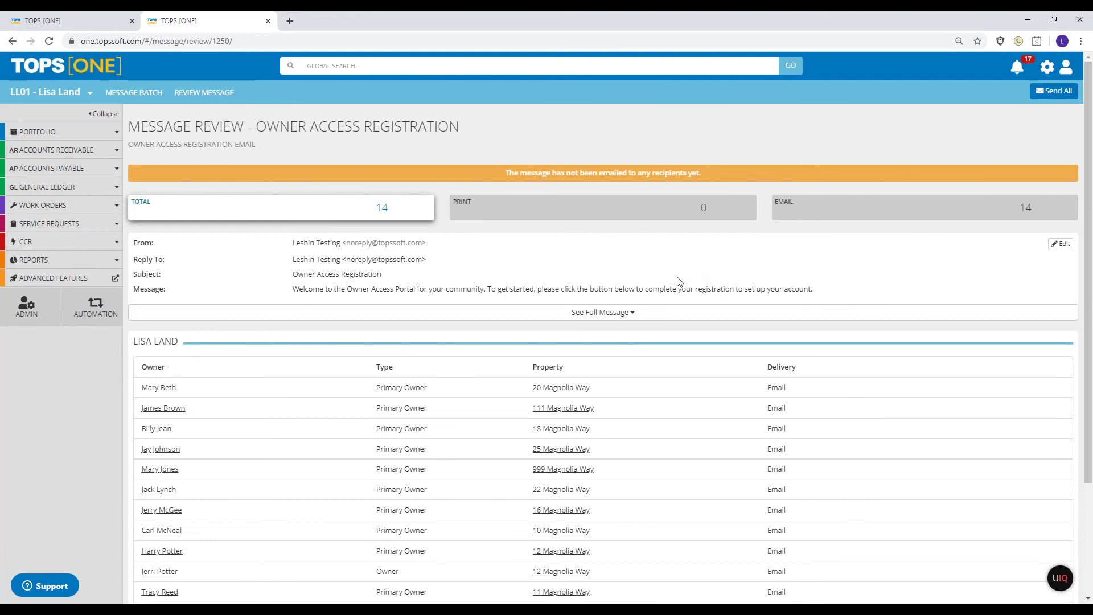
{"action": "left_click", "coordinate": [603, 313]}
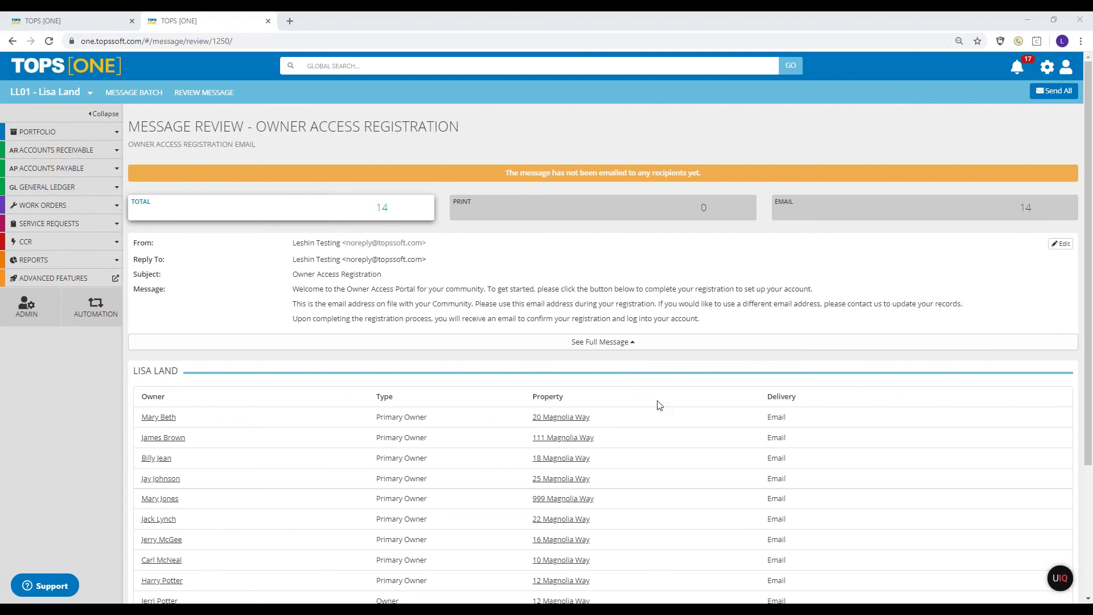
- Switch to the TOPS Owner Access portal and log the owner off
{"action": "mouse_move", "coordinate": [387, 611]}
{"action": "key", "text": "alt+Tab"}
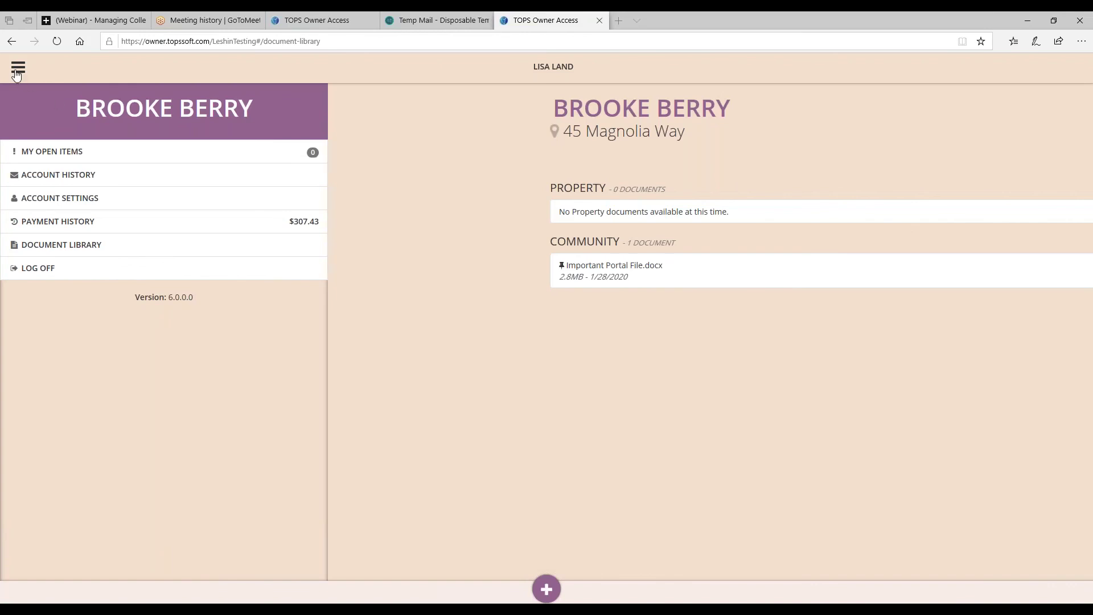
{"action": "left_click", "coordinate": [42, 269]}
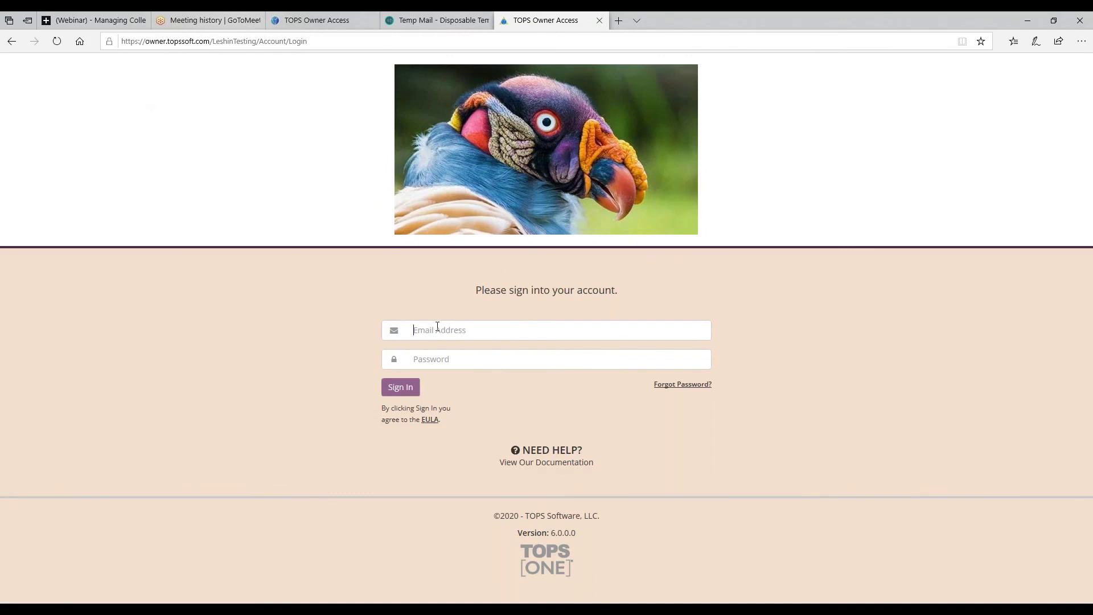
- Paste the owner's email into the sign-in form, open the forgotten-password form, and submit a reset request for the same email
{"action": "right_click", "coordinate": [437, 327]}
{"action": "left_click", "coordinate": [443, 337]}
{"action": "left_click", "coordinate": [710, 385]}
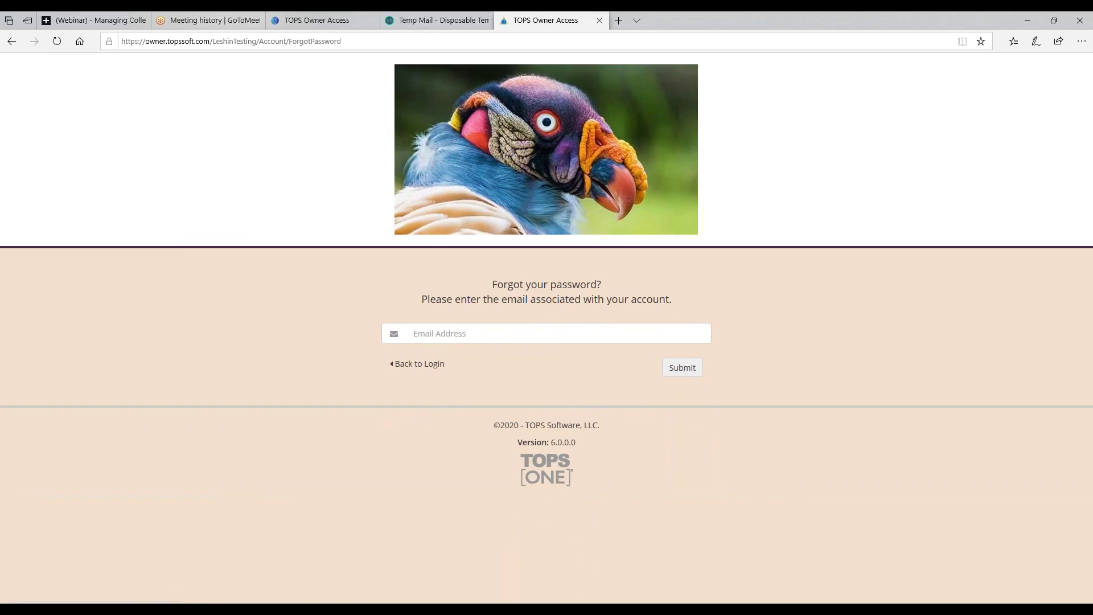
{"action": "left_click", "coordinate": [421, 334]}
{"action": "right_click", "coordinate": [420, 335]}
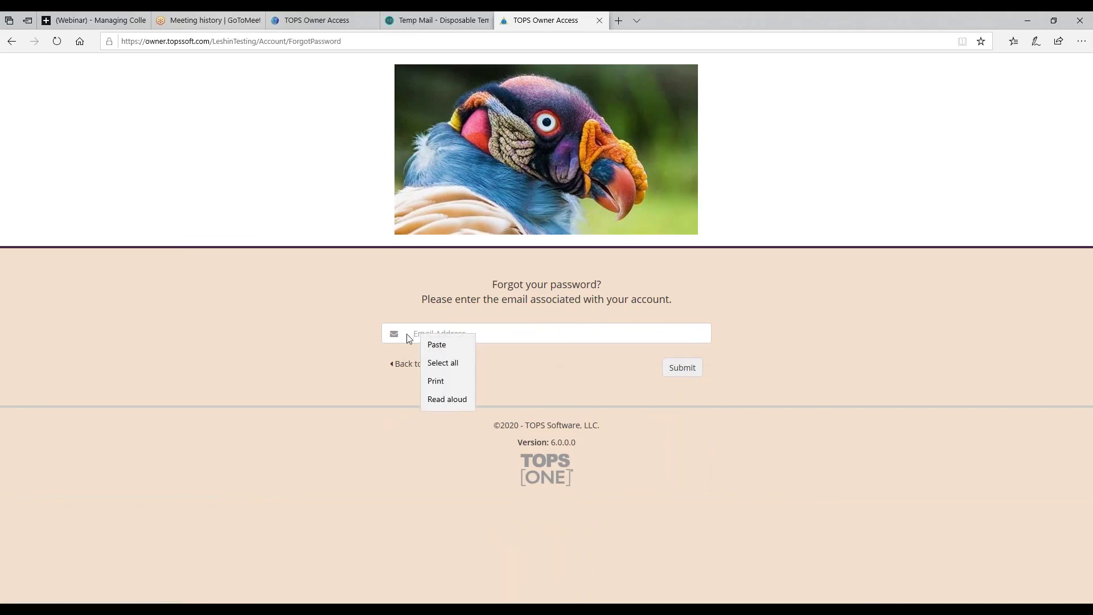
{"action": "left_click", "coordinate": [422, 344]}
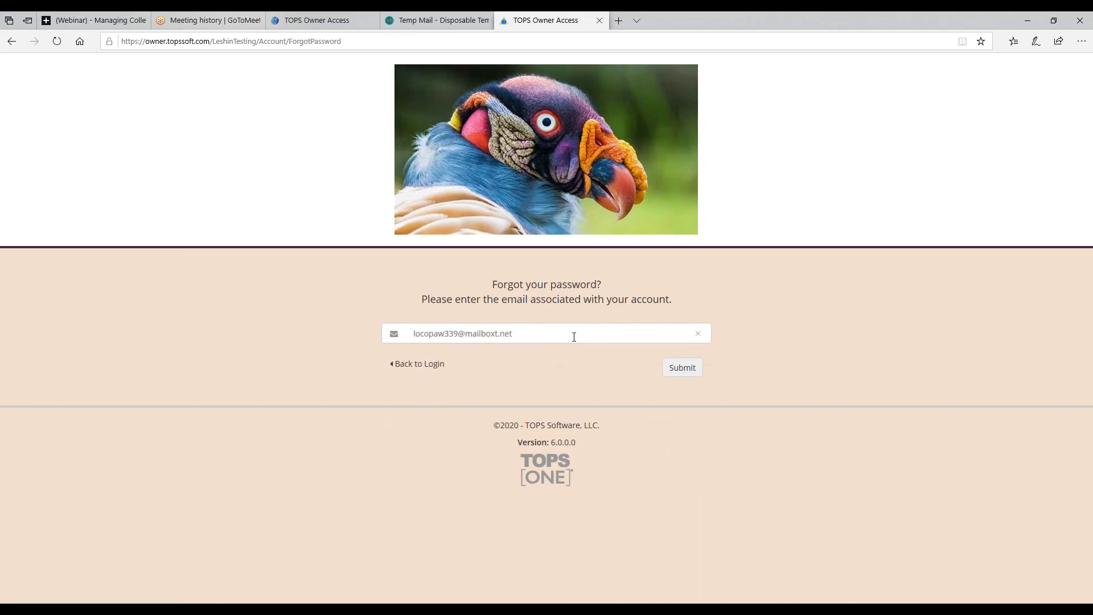
{"action": "left_click", "coordinate": [669, 369]}
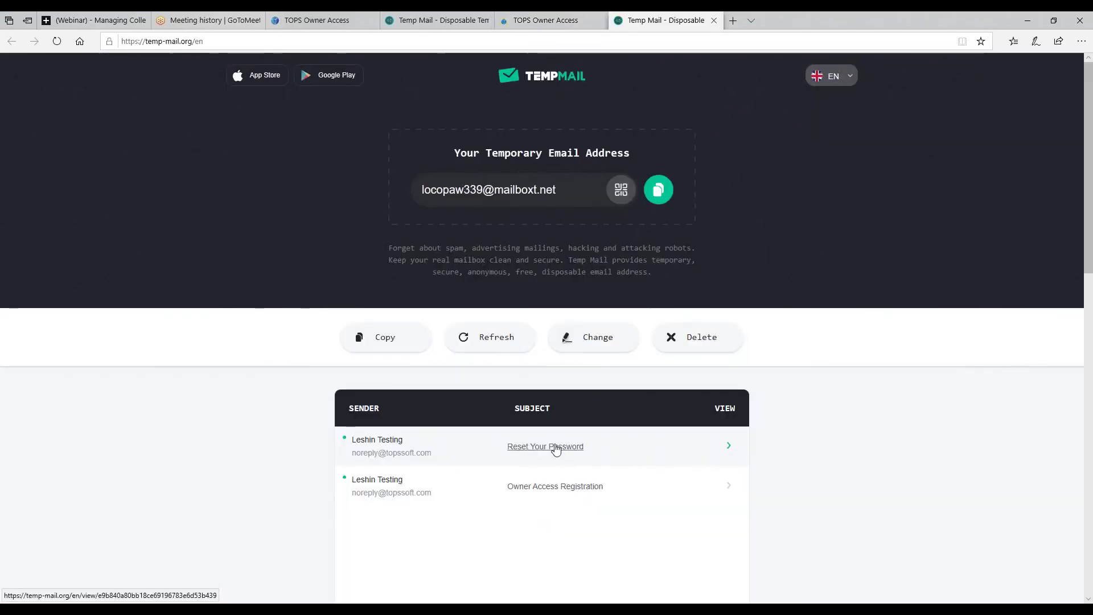
- Open the Reset Your Password email in the Temp Mail inbox and follow its Reset Password link
{"action": "scroll", "coordinate": [556, 446], "scroll_direction": "down", "scroll_amount": 4}
{"action": "scroll", "coordinate": [545, 206], "scroll_direction": "down", "scroll_amount": 1}
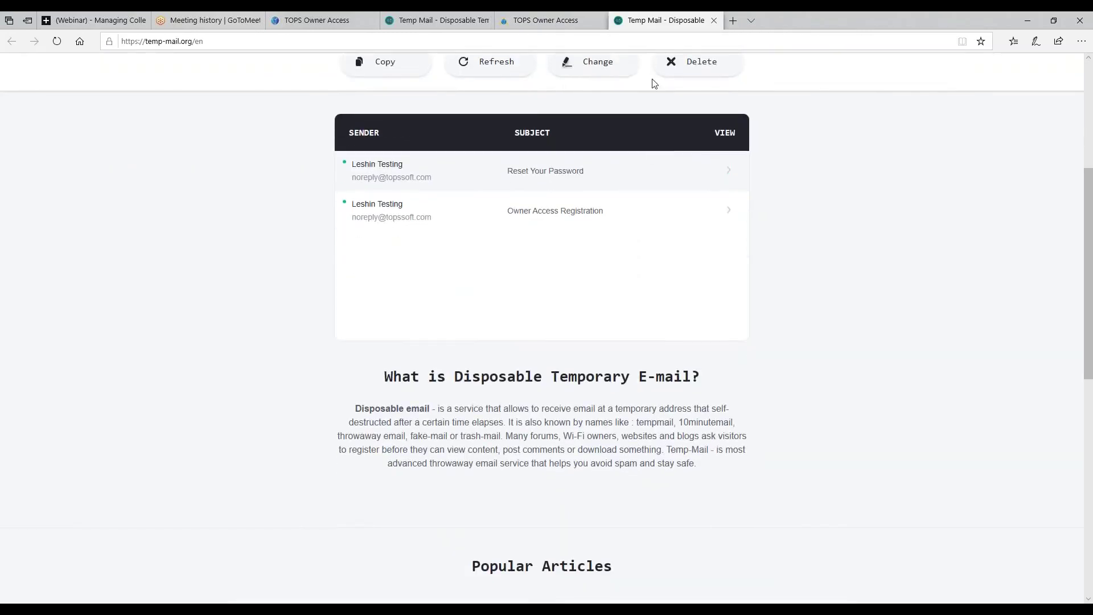
{"action": "left_click", "coordinate": [398, 184]}
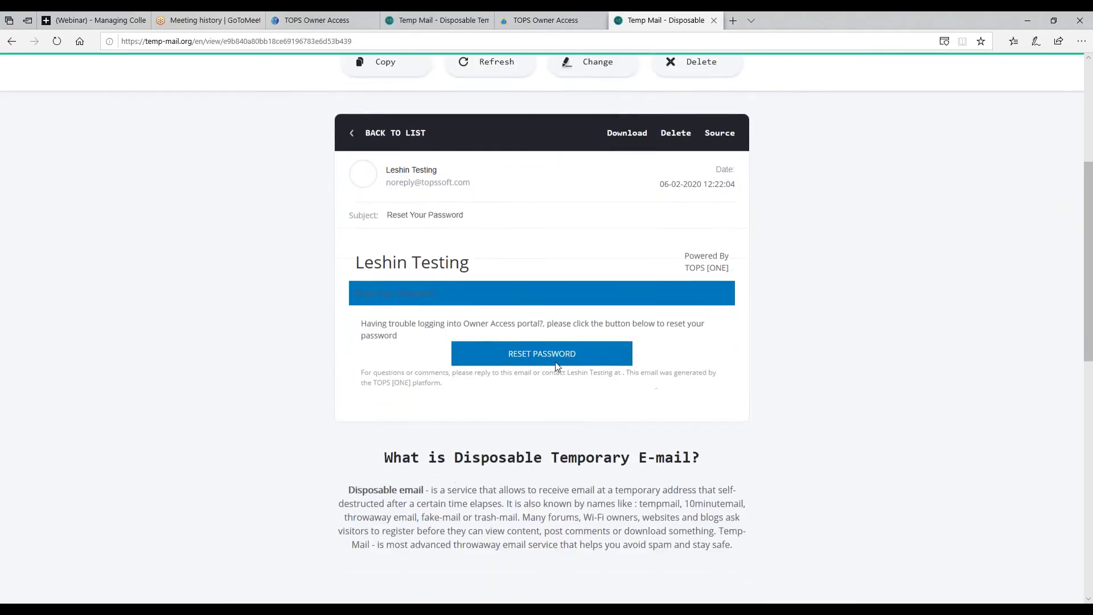
{"action": "left_click", "coordinate": [556, 363]}
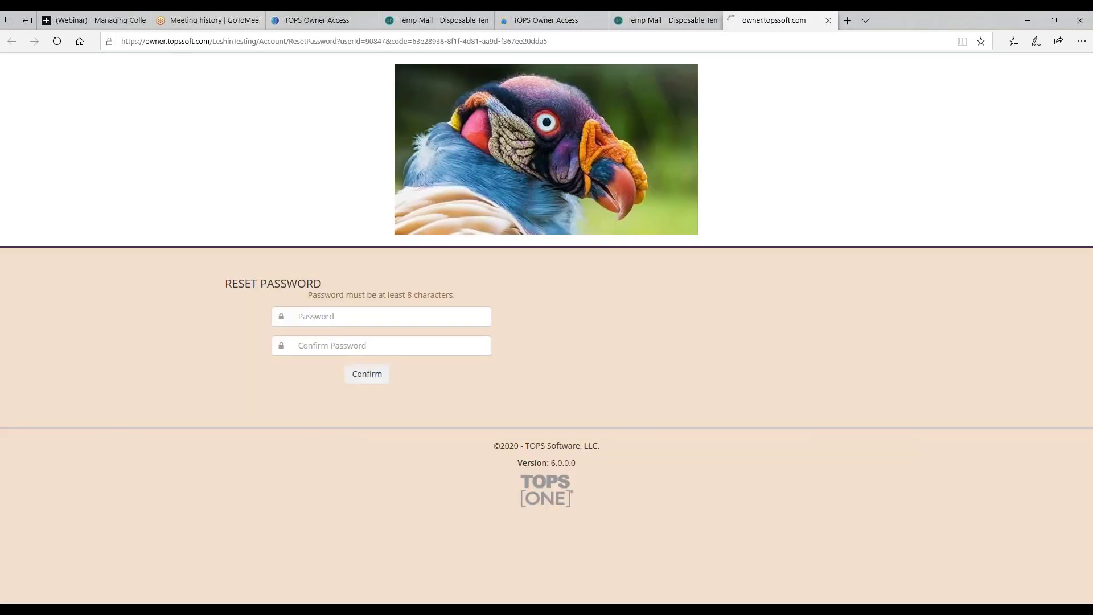